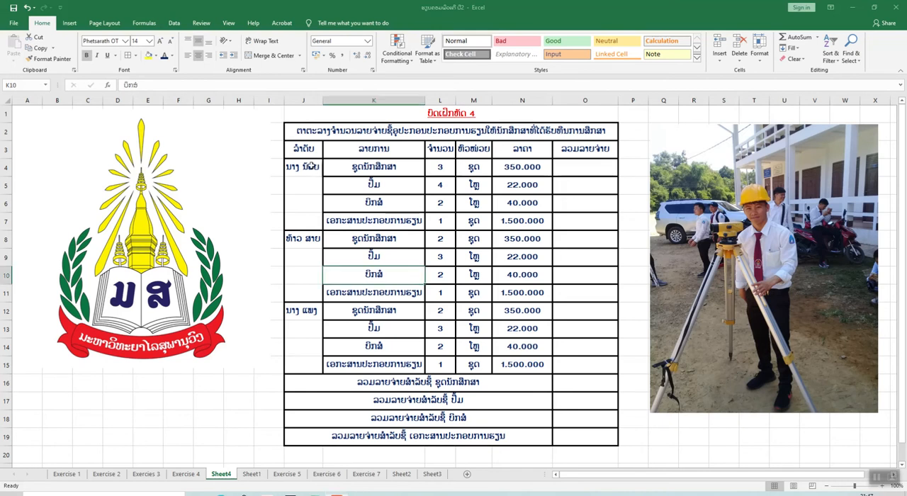
Try merging cells J4:J7 in the table's first column into one cell, and unmerge them again
left_click(306, 167)
left_click_drag(306, 167, 309, 220)
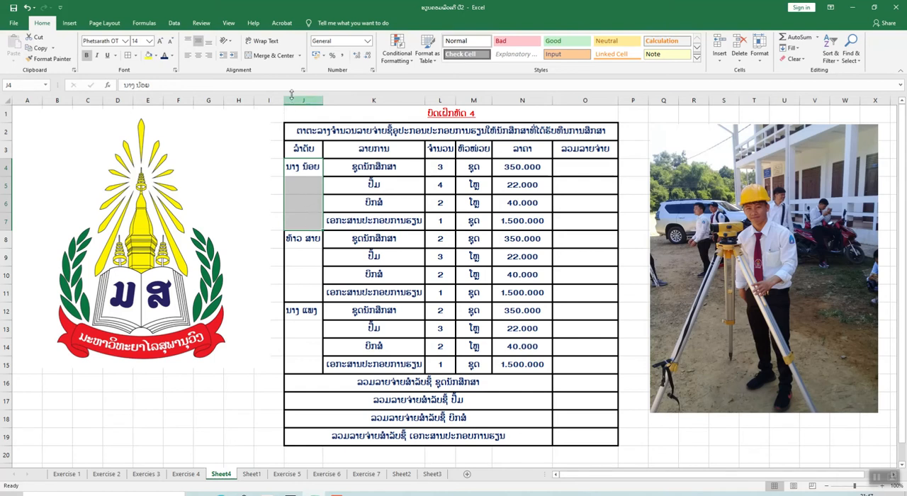
left_click(300, 55)
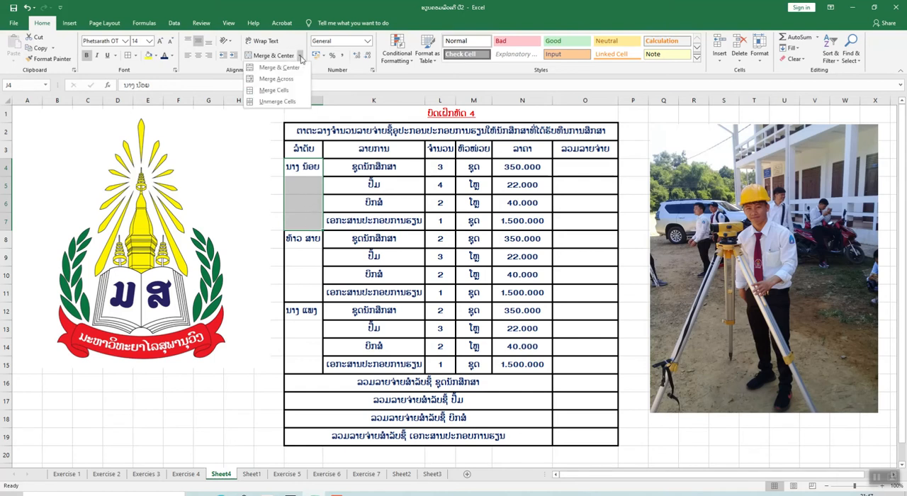
left_click(275, 90)
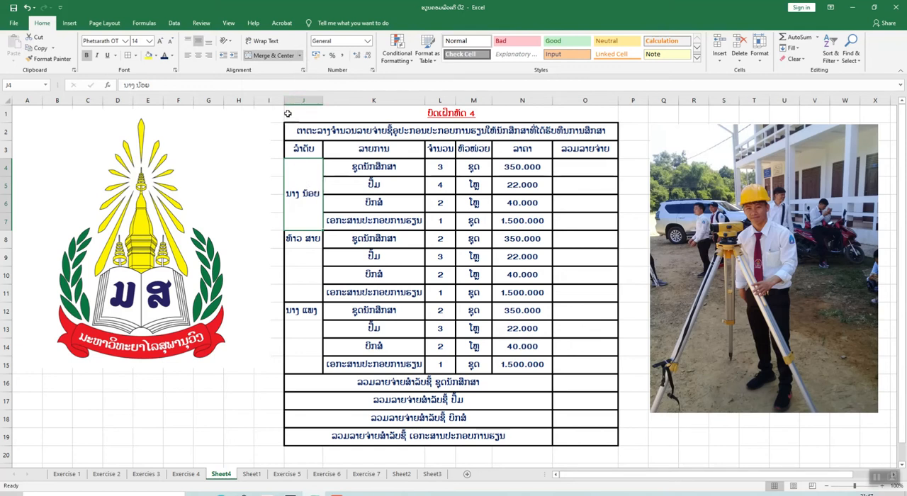
left_click(288, 57)
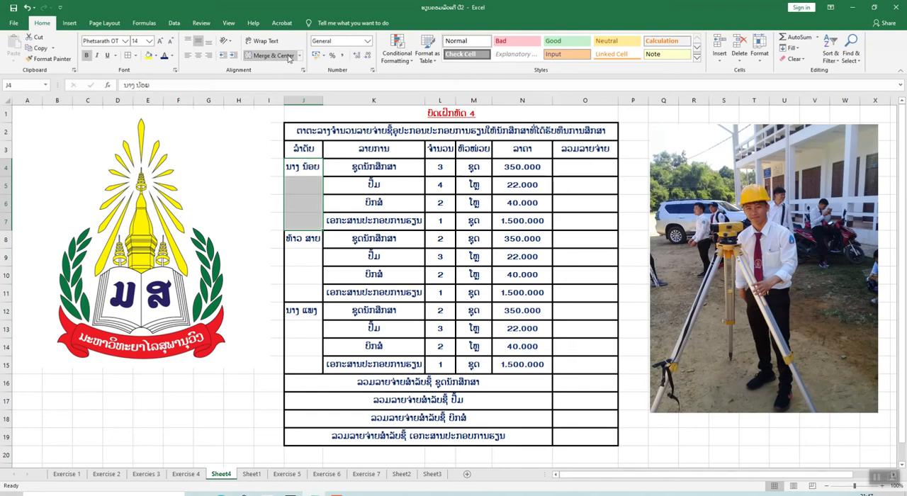
left_click(341, 259)
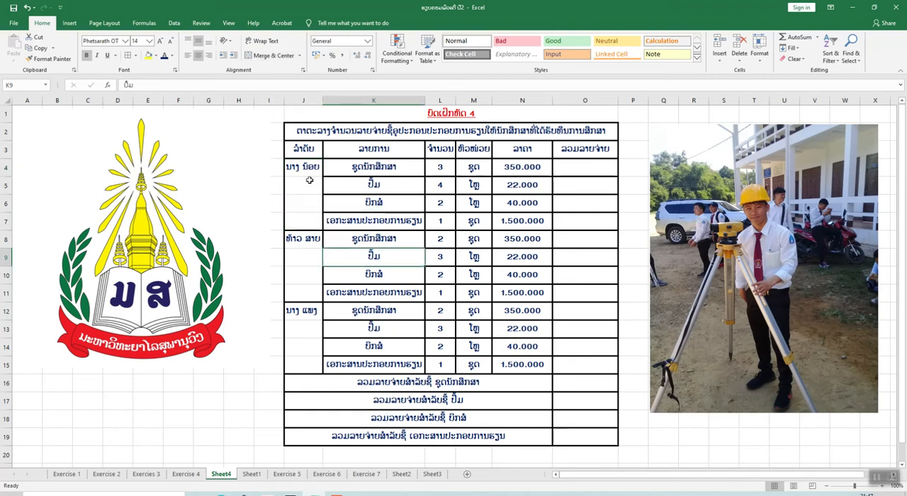
Apply a medium solid border to the outline and inside lines of cells J4:J15
left_click_drag(309, 170, 304, 223)
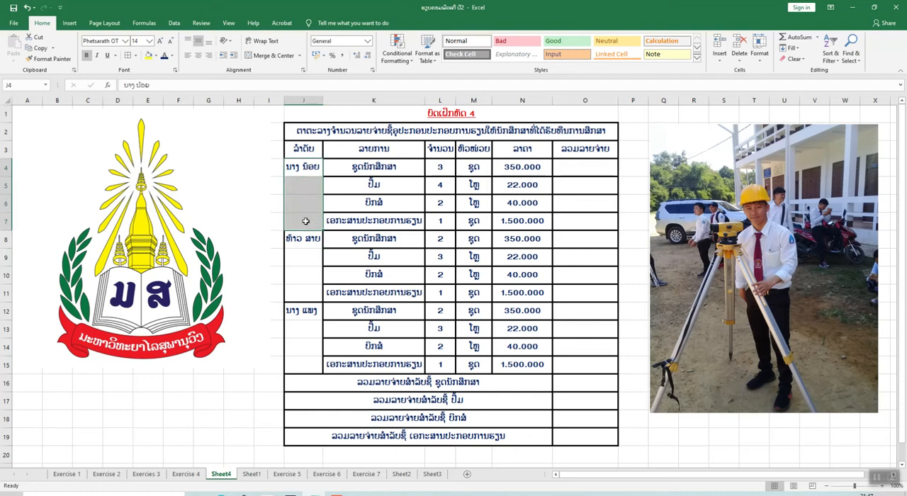
left_click_drag(305, 172, 300, 359)
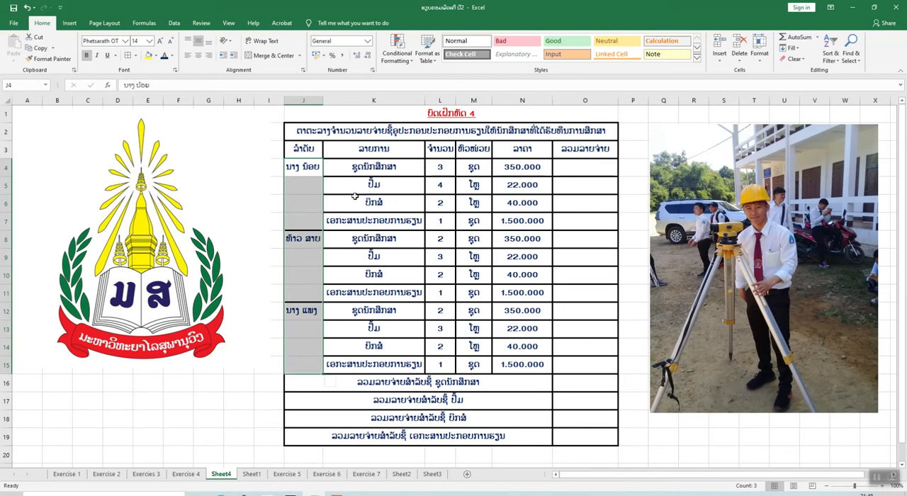
left_click(127, 56)
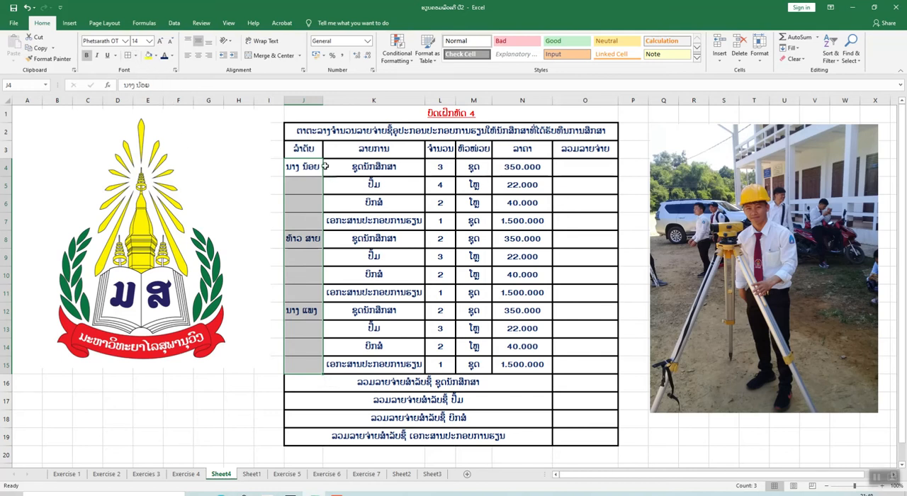
left_click(355, 201)
left_click_drag(306, 167, 305, 360)
left_click(135, 56)
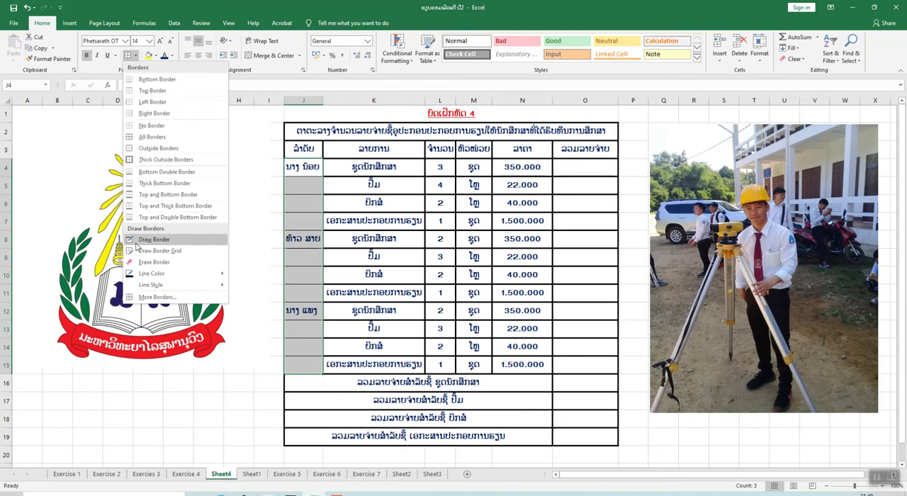
left_click(157, 297)
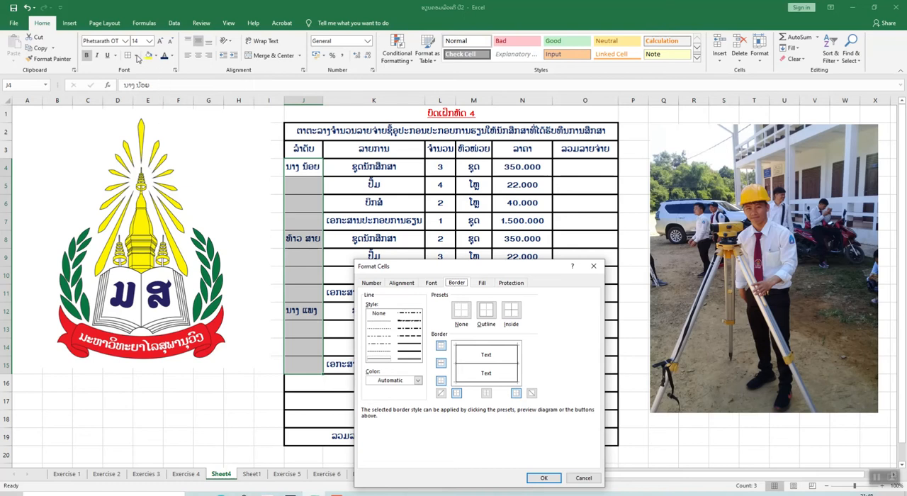
left_click(415, 346)
left_click(487, 314)
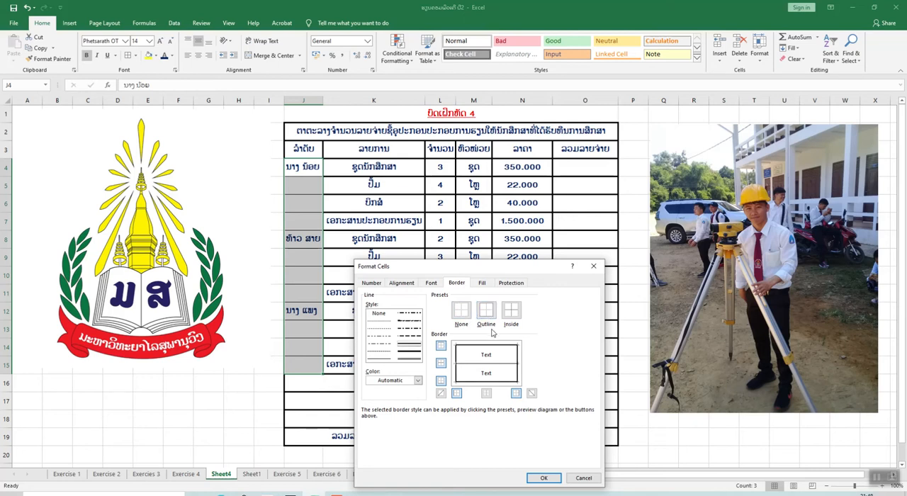
left_click(513, 319)
left_click(544, 479)
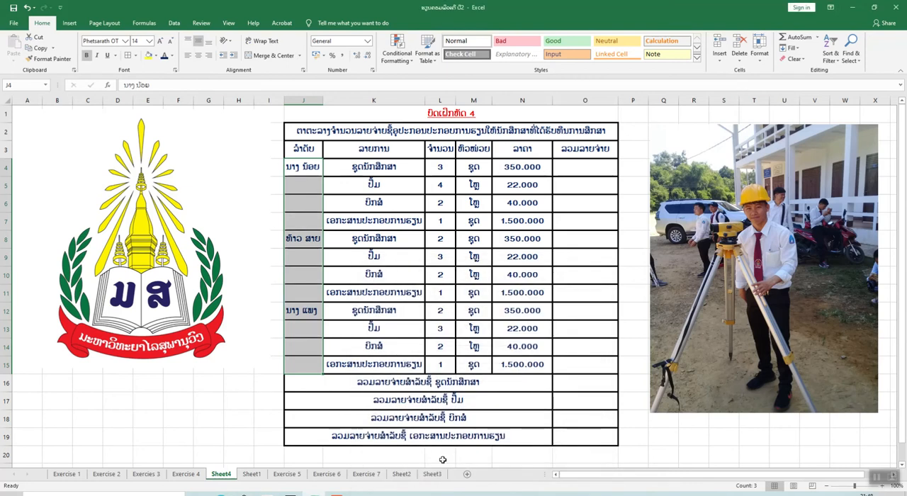
left_click(340, 330)
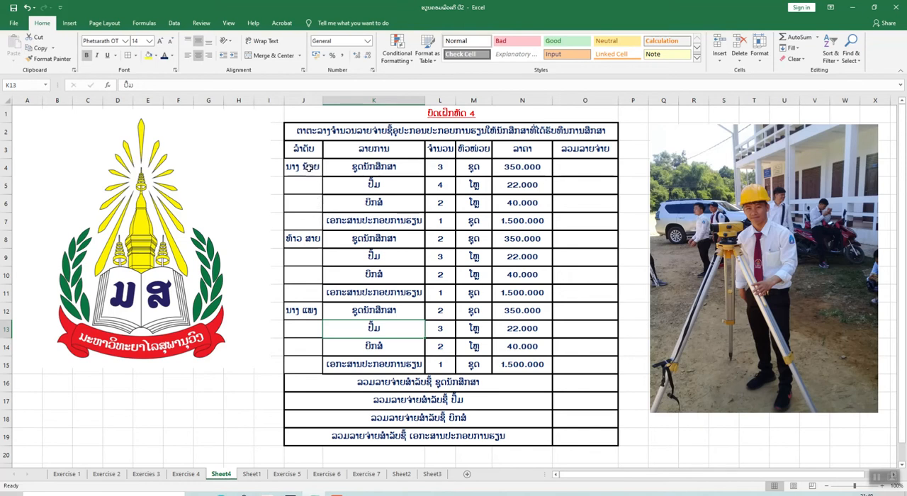
Merge cells J4:J7, holding the first student's name, into one cell without applying Merge & Center
left_click(310, 169)
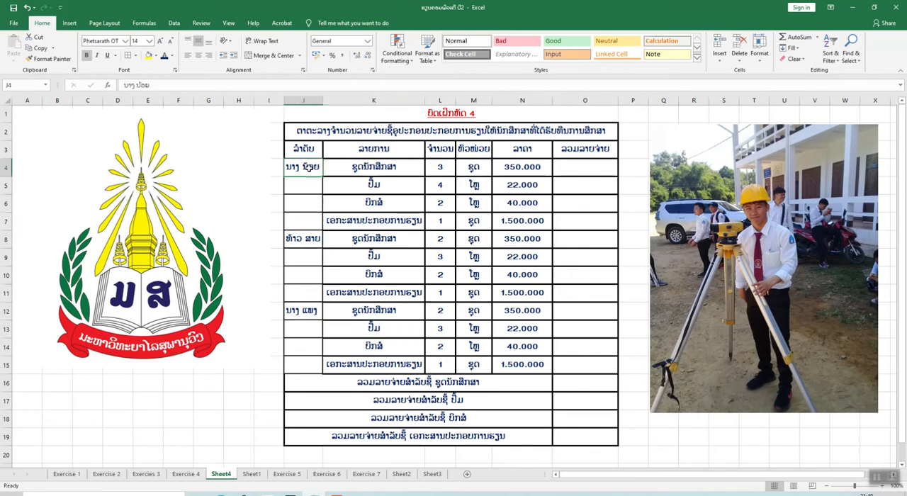
left_click_drag(307, 171, 305, 216)
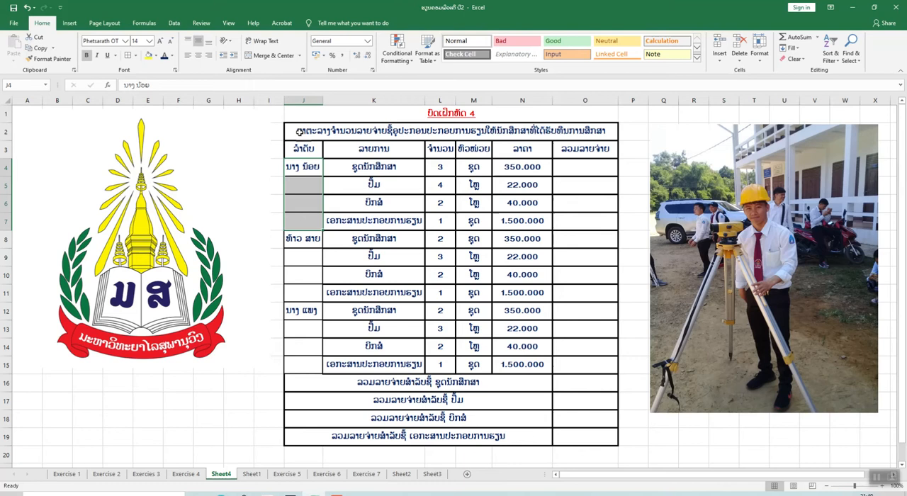
left_click(300, 56)
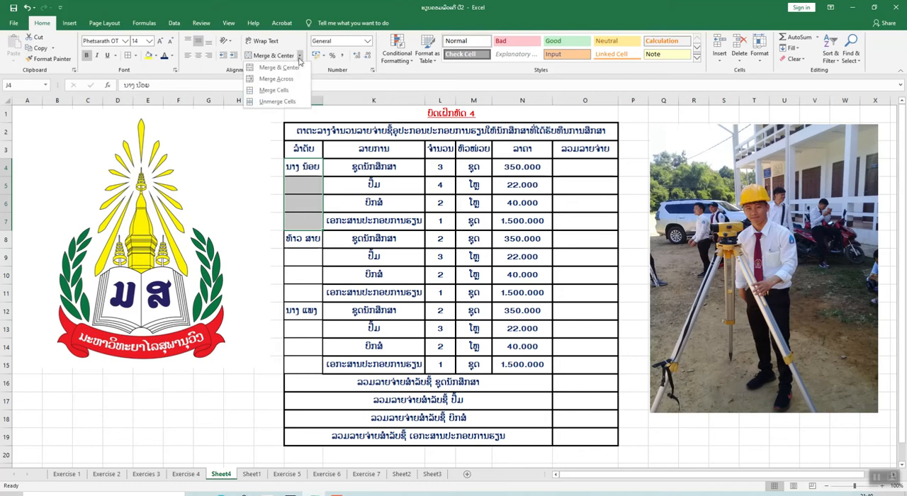
left_click(284, 92)
Merge cells J8:J11, holding the second student's name, into one cell with Merge Cells
left_click(302, 243)
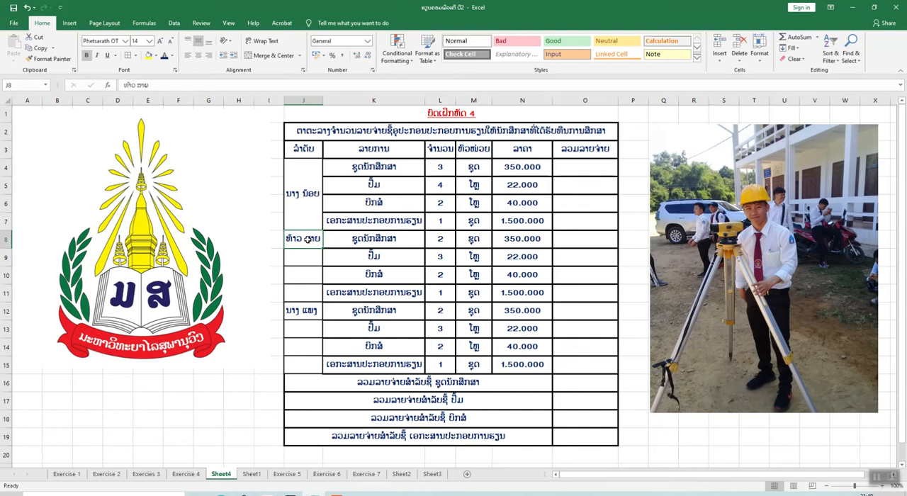
left_click_drag(311, 243, 313, 291)
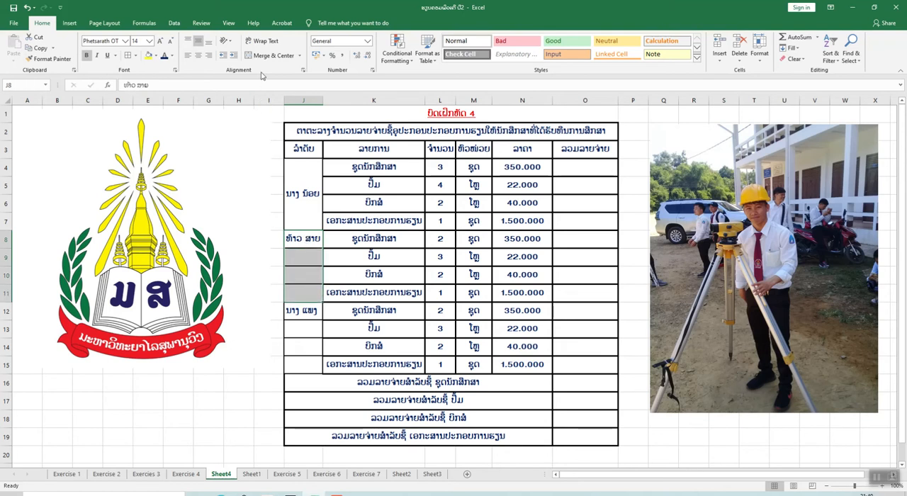
left_click(301, 56)
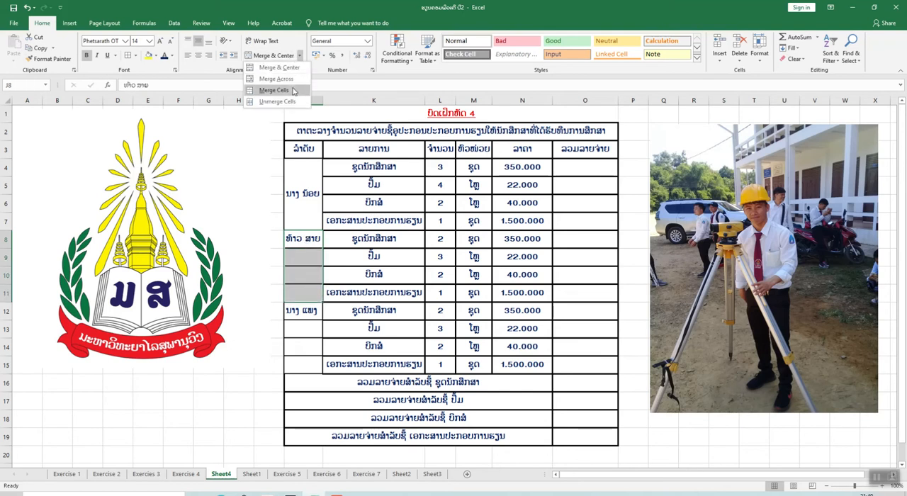
left_click(293, 91)
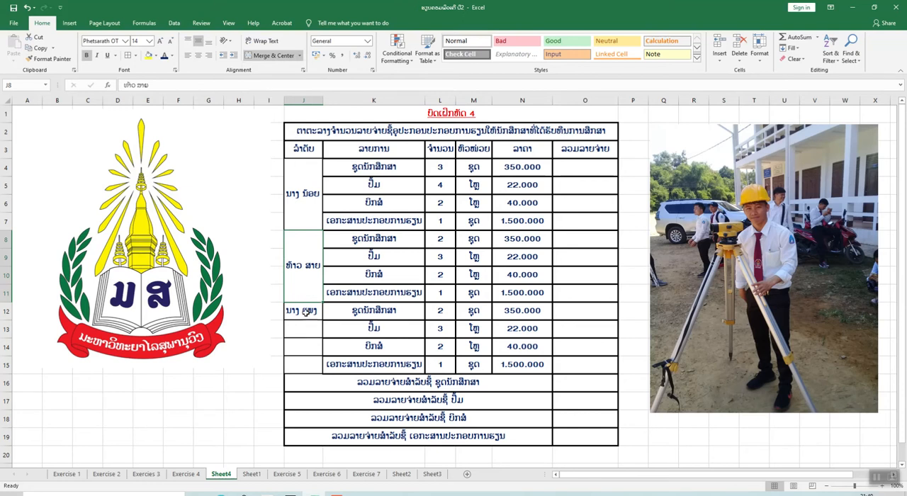
Merge cells J12:J15, holding the third student's name, into one cell with Merge Cells
left_click(306, 312)
left_click_drag(308, 324, 308, 360)
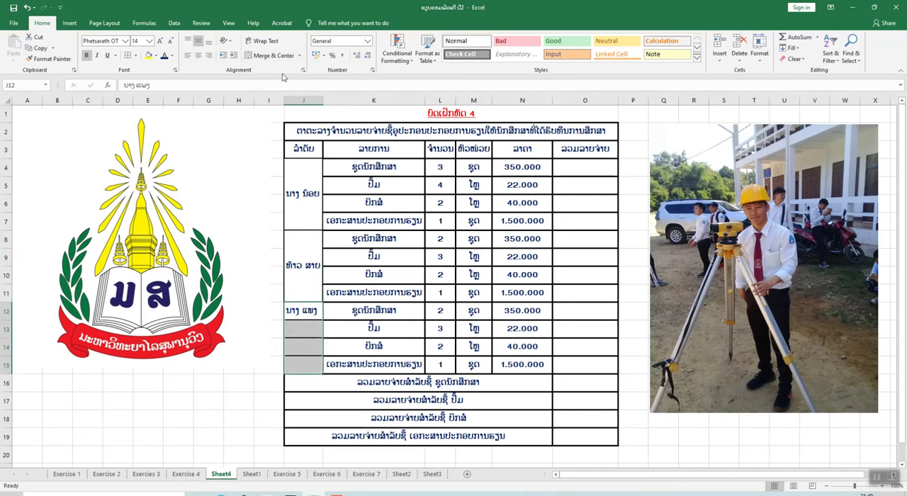
left_click(300, 57)
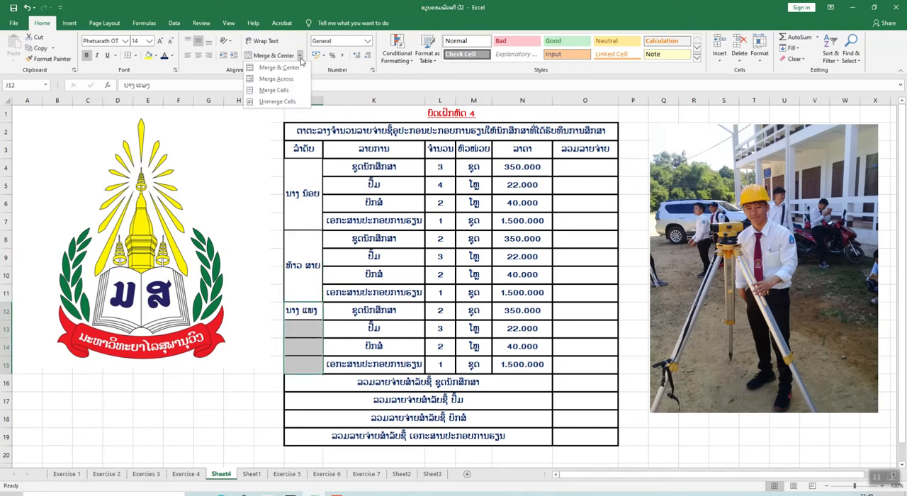
left_click(281, 91)
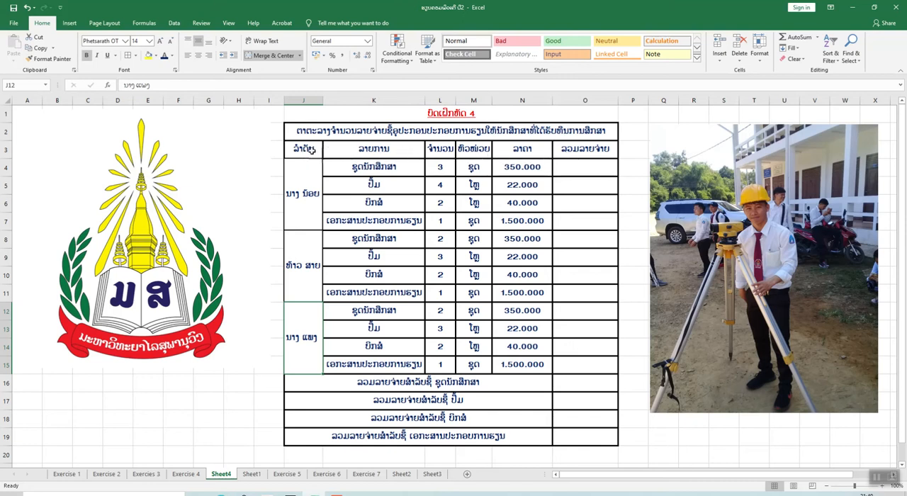
Rotate the text of the ລຳດັບ header in cell J3 to a 90-degree orientation
left_click(310, 149)
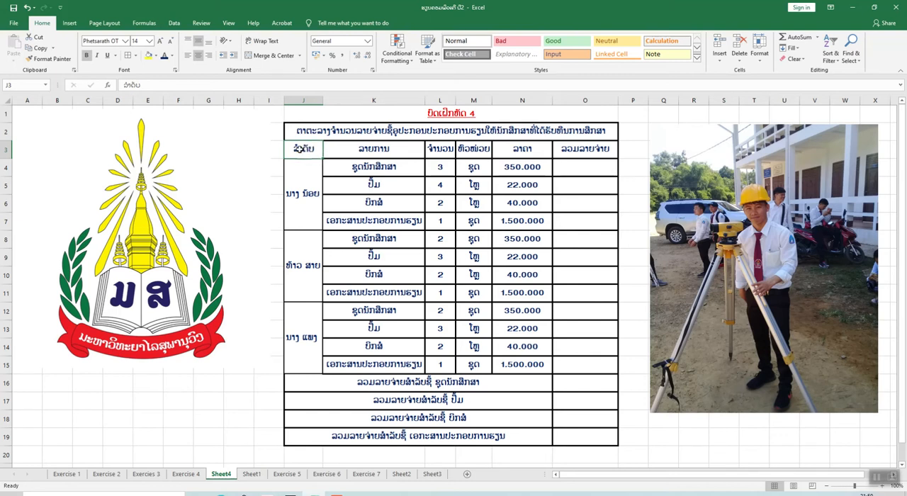
left_click(175, 70)
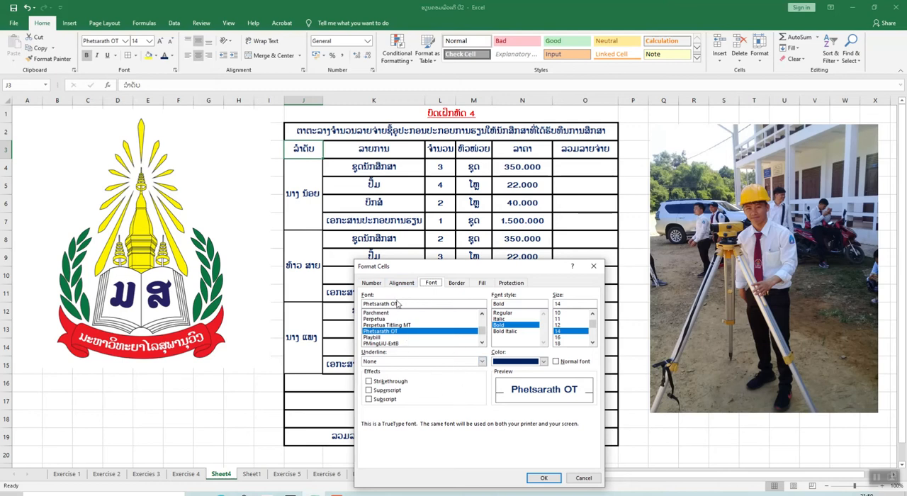
left_click(402, 283)
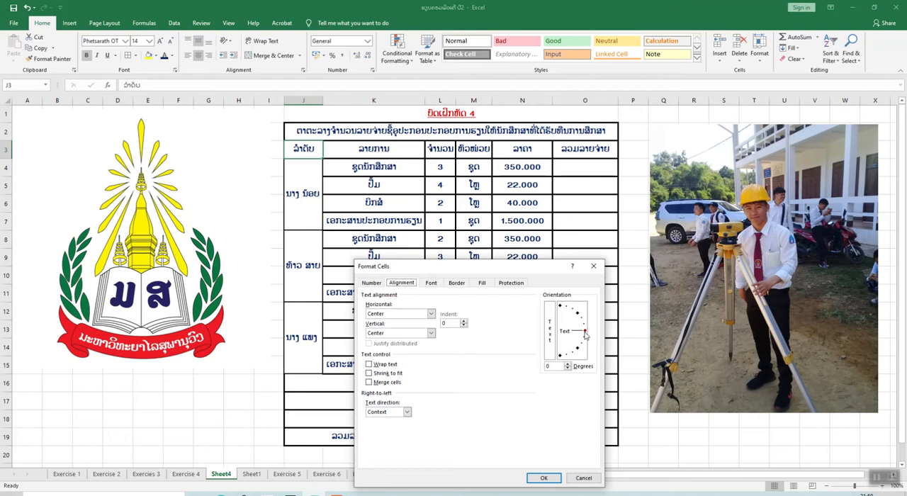
left_click_drag(586, 334, 560, 315)
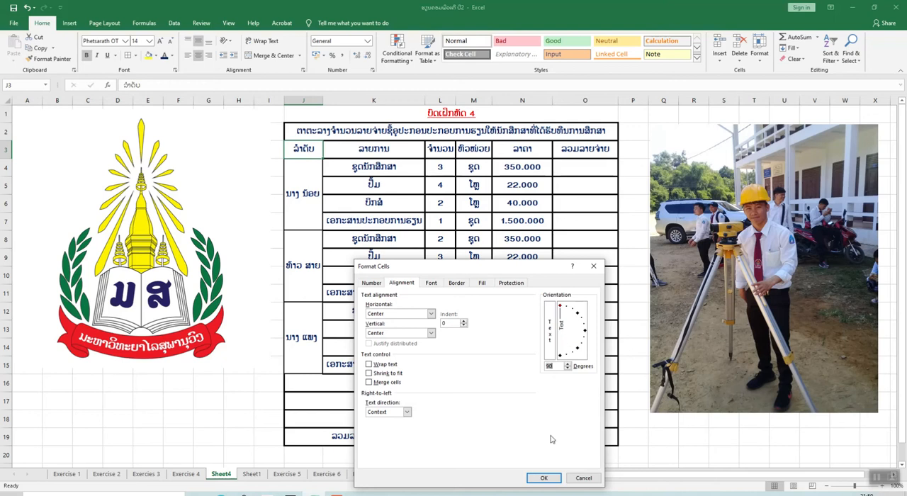
left_click(544, 478)
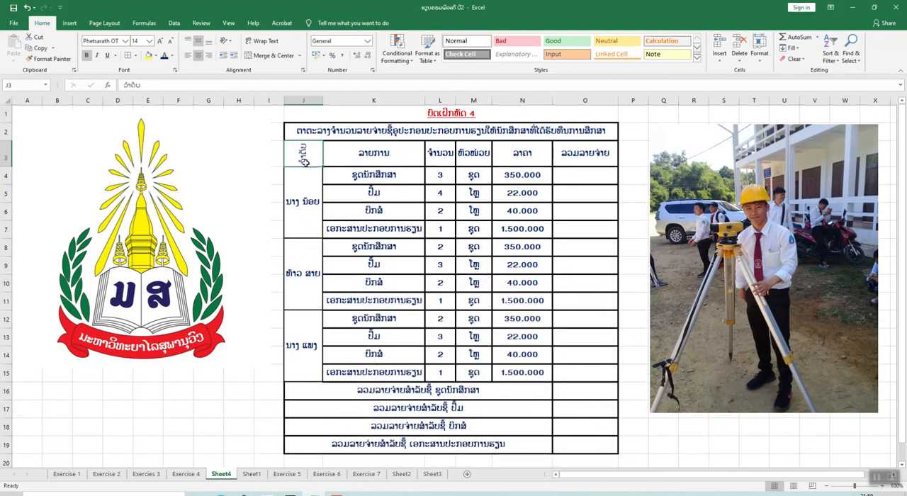
Rotate the text of the remaining column headers in cells K3:O3 to a 90-degree orientation
key("Right")
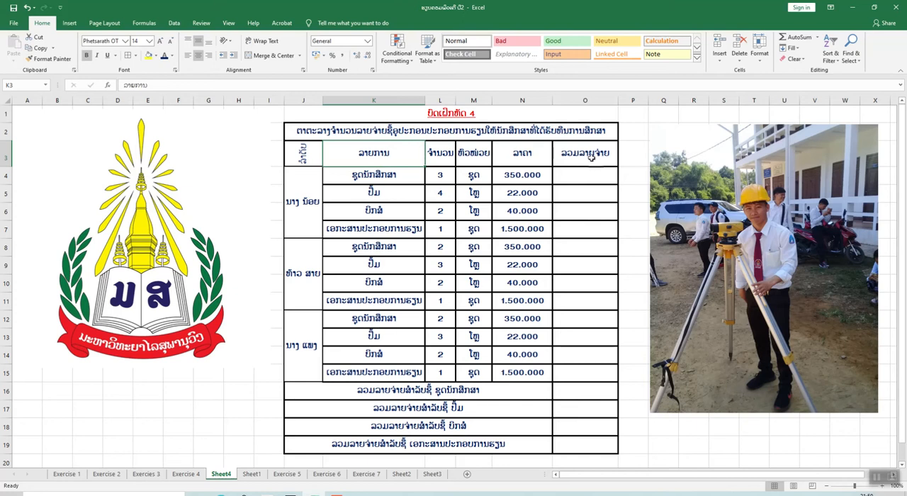
left_click_drag(415, 156, 572, 152)
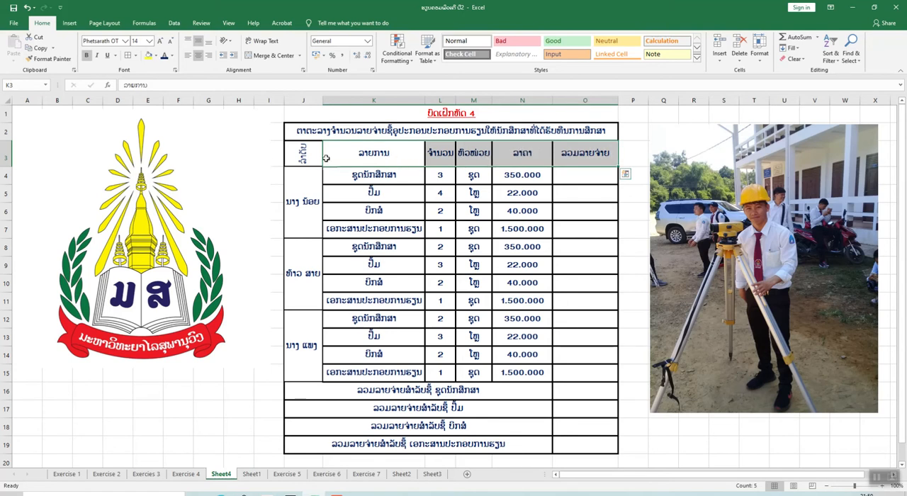
left_click(176, 71)
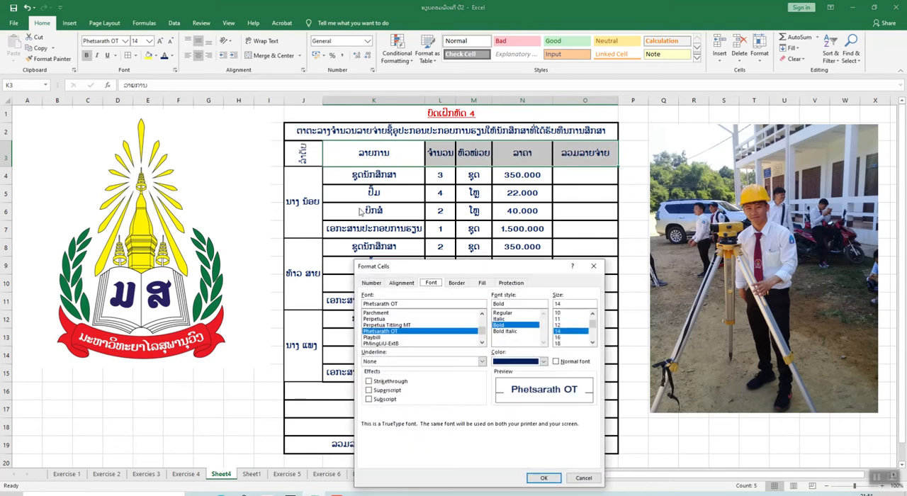
left_click(402, 284)
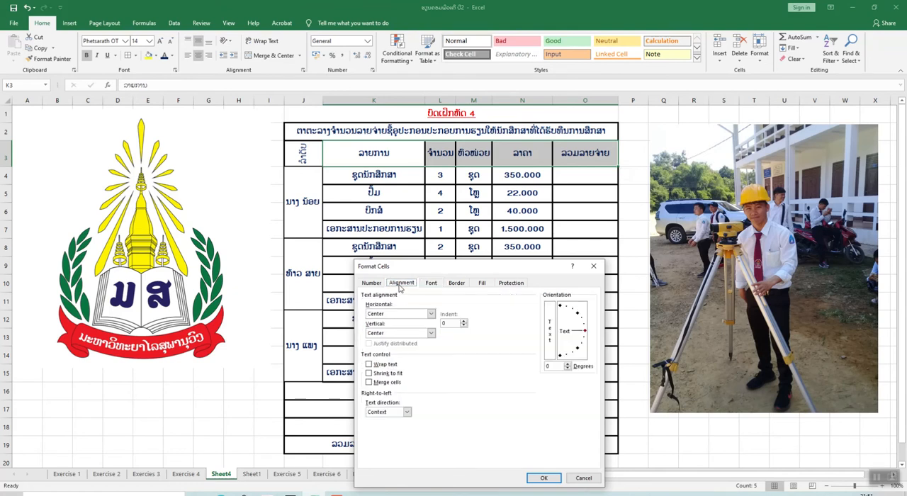
left_click_drag(585, 334, 558, 312)
left_click(544, 478)
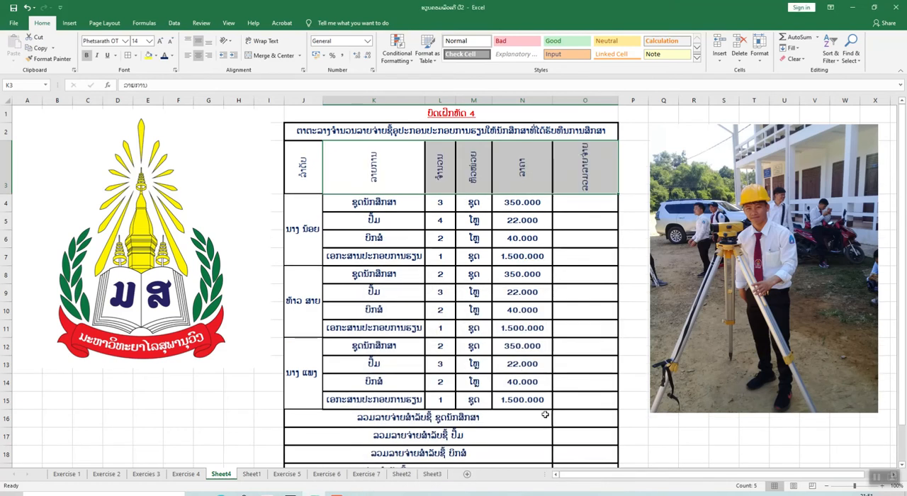
left_click(440, 177)
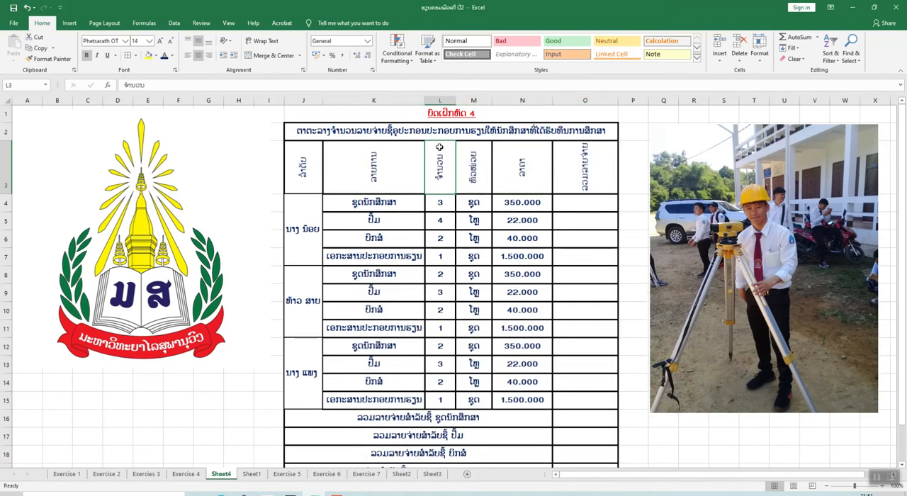
Try narrower and wider widths for the ລາຍການ column K, leaving it wide enough for its longest entries
left_click_drag(424, 101, 386, 113)
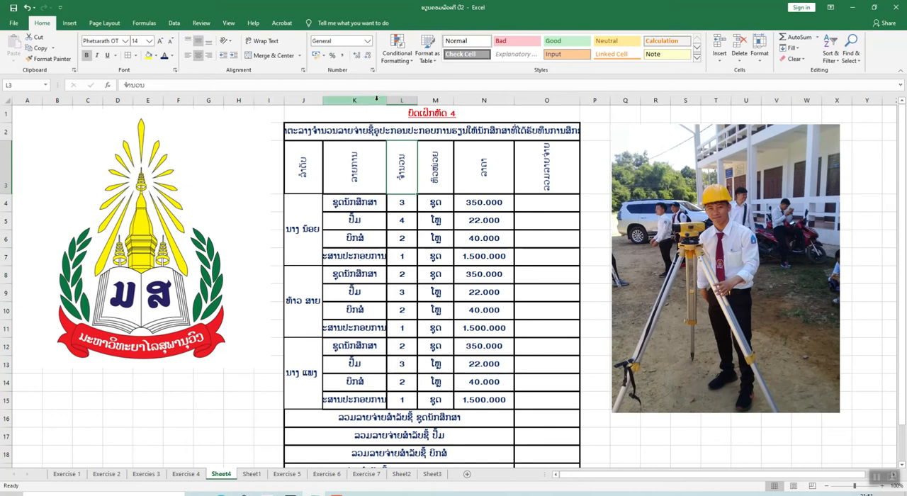
left_click_drag(387, 97, 413, 97)
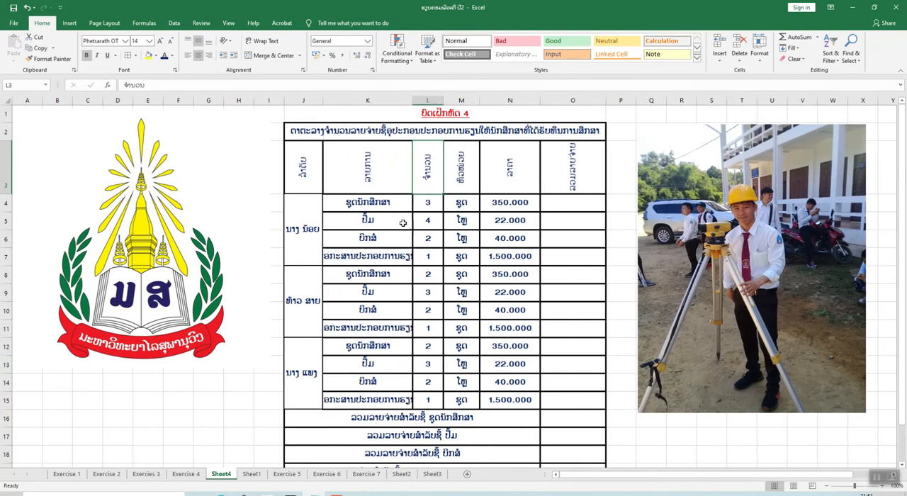
left_click_drag(413, 100, 436, 101)
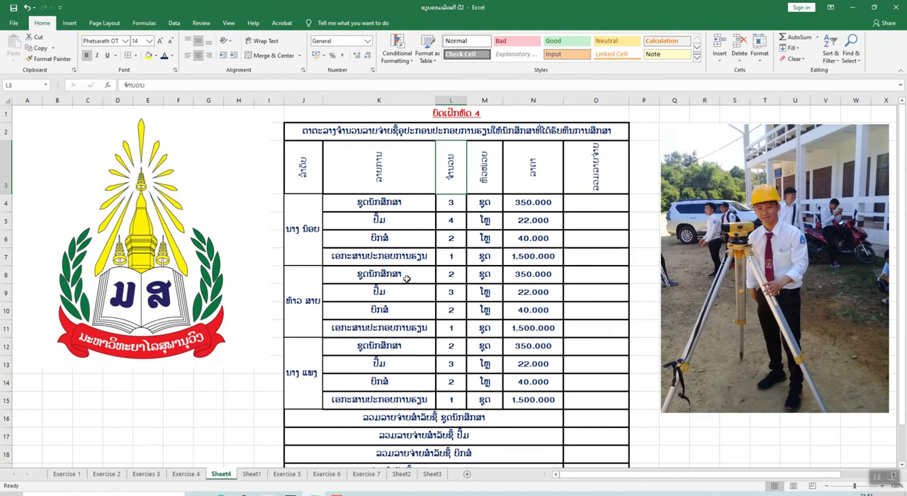
left_click_drag(434, 101, 373, 115)
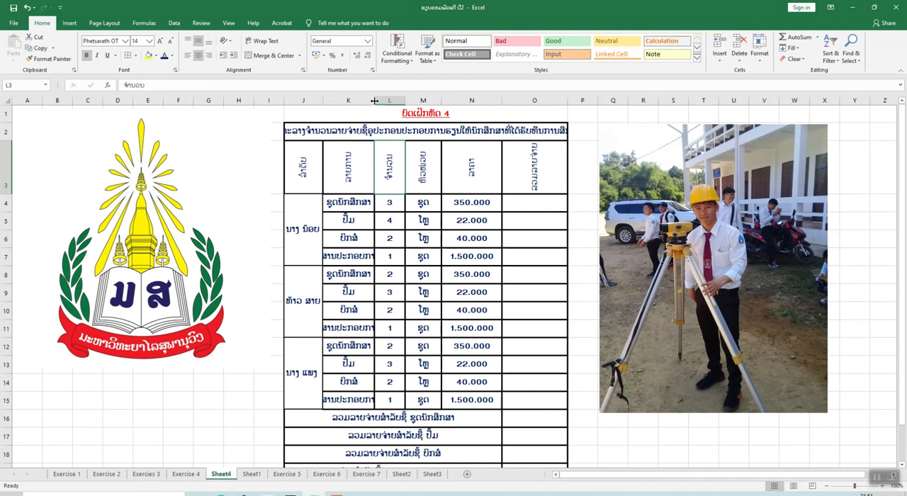
left_click_drag(375, 100, 425, 101)
left_click(373, 101)
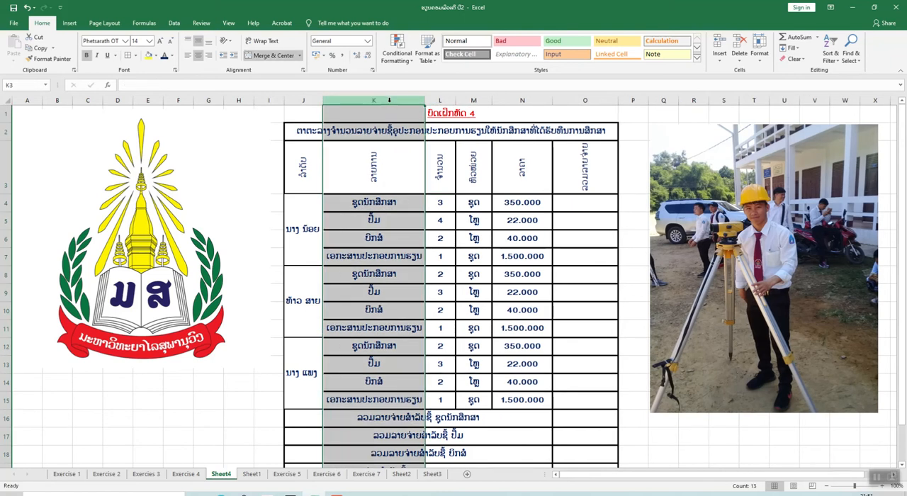
left_click(269, 151)
left_click(396, 174)
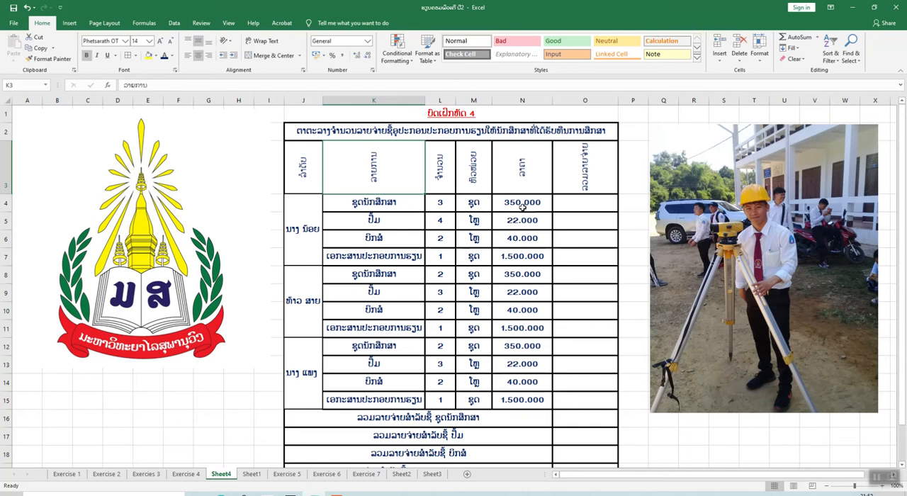
Try adding the currency word ກີບ directly after the 350000 price in cell N4
scroll(496, 208, "down", 1)
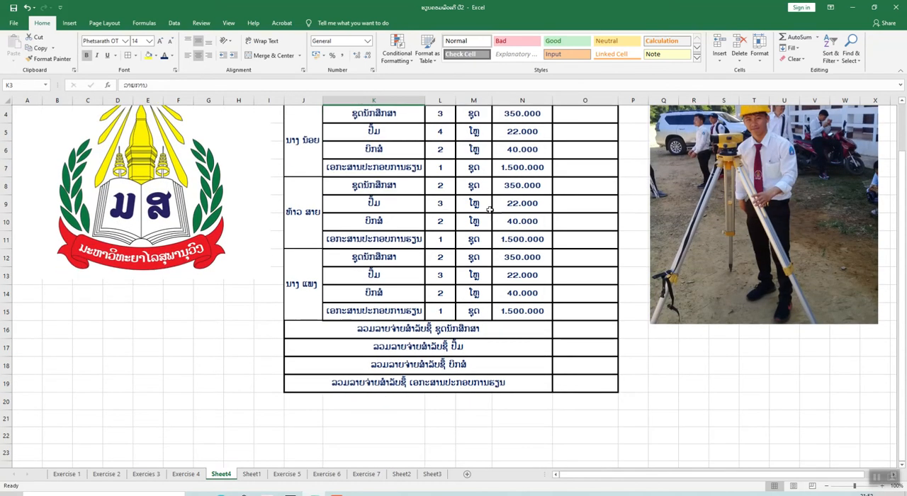
scroll(489, 209, "up", 1)
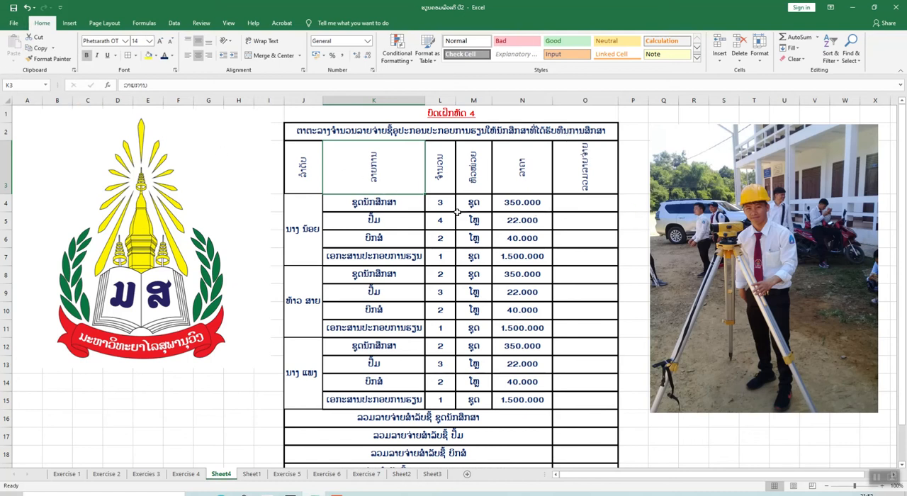
left_click(540, 203)
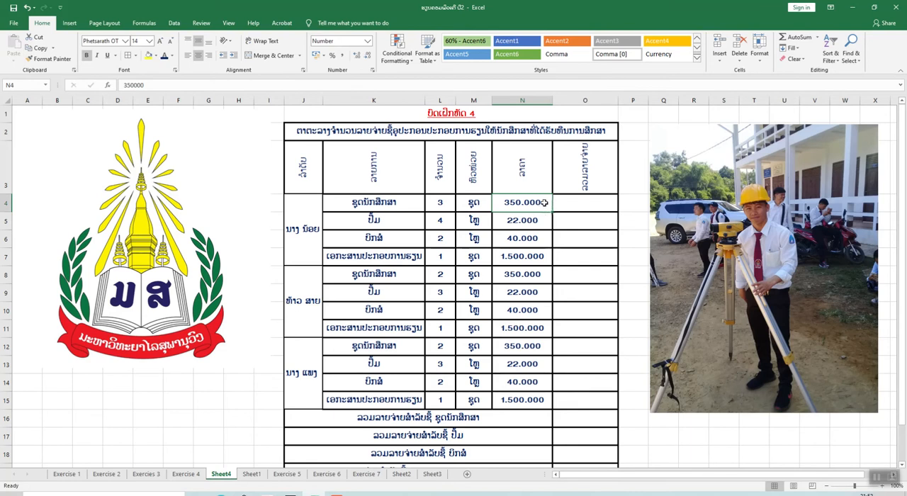
double_click(545, 203)
type("ກີບ")
left_click(578, 203)
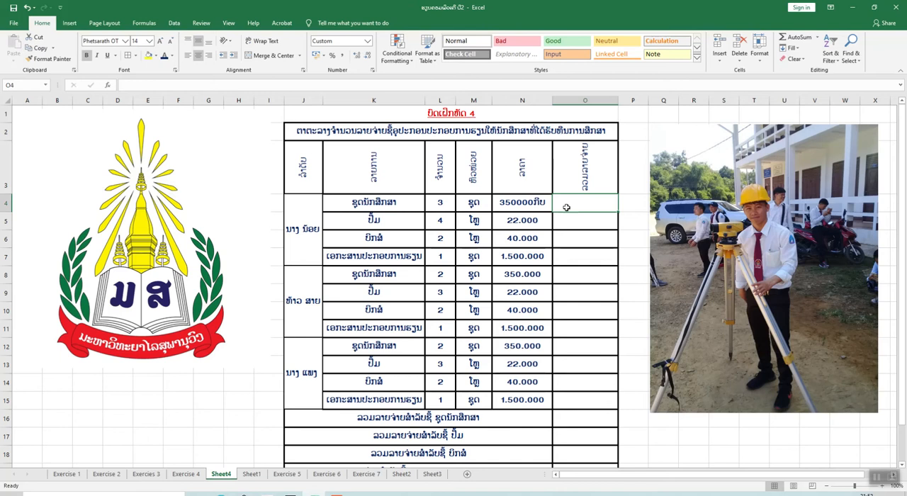
Calculate the first item's total expense in cell O4 with the formula =L4*N4
type("=")
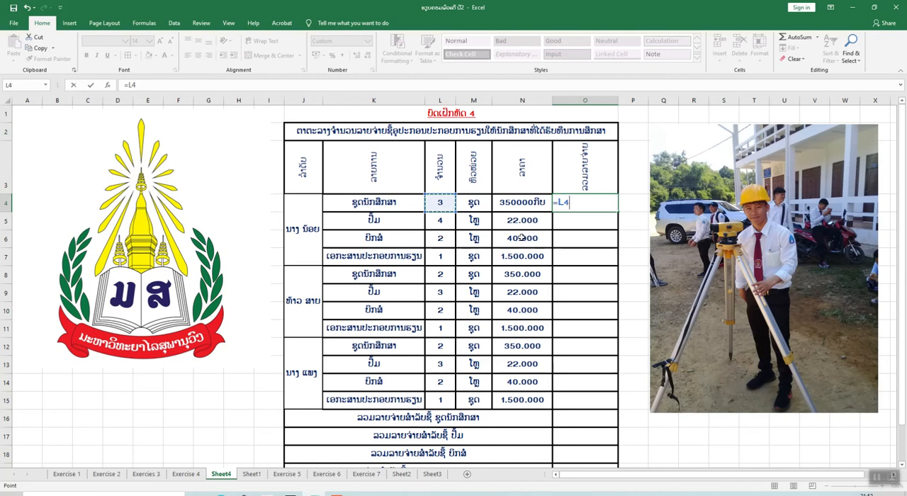
type("*")
left_click(522, 205)
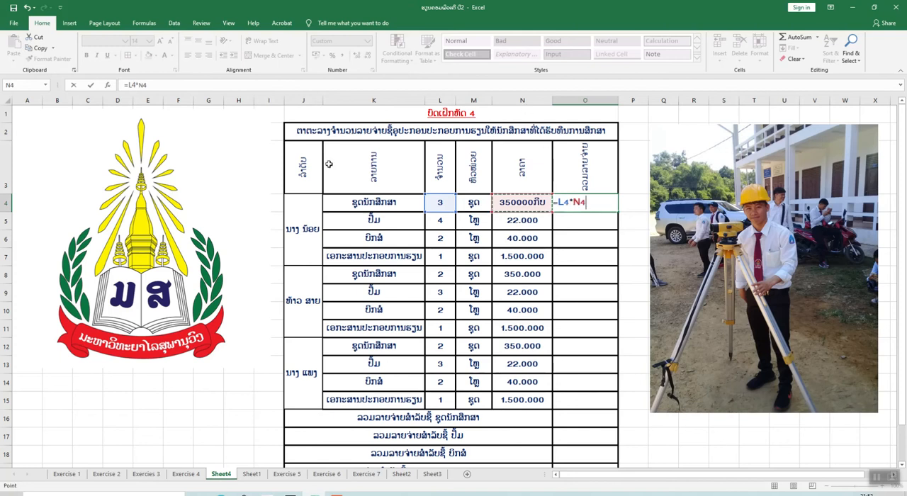
key("Return")
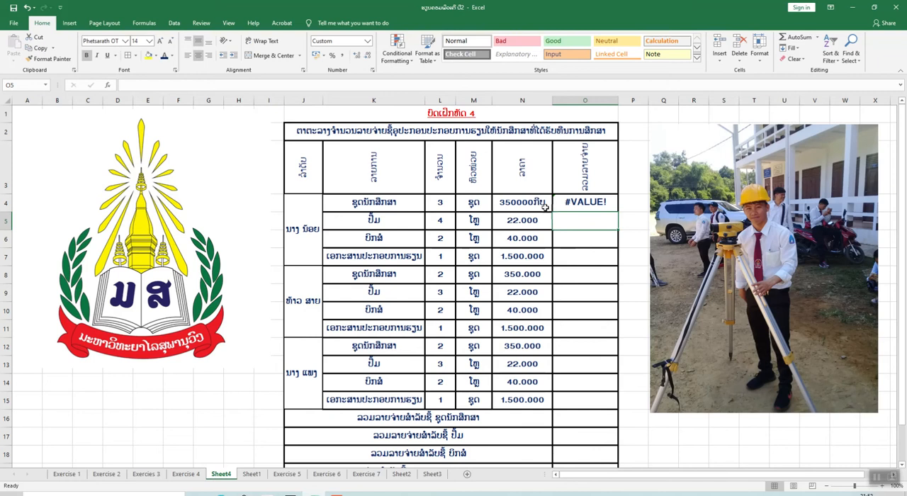
Remove the typed currency word ກີບ from cell N4, leaving only the number 350000
left_click(545, 205)
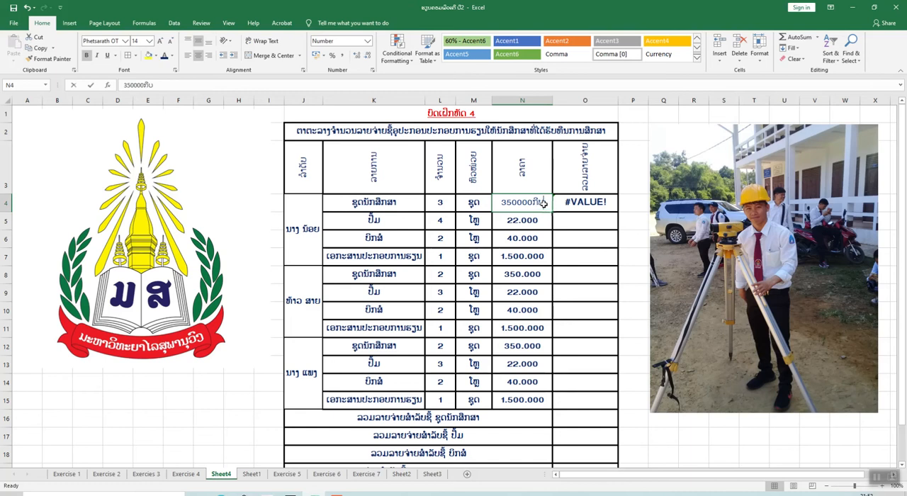
double_click(544, 203)
key("BackSpace")
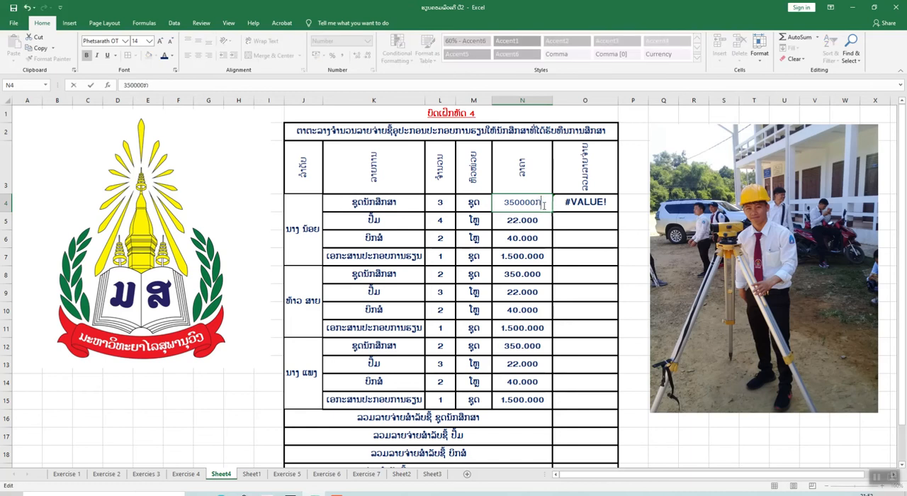
key("BackSpace")
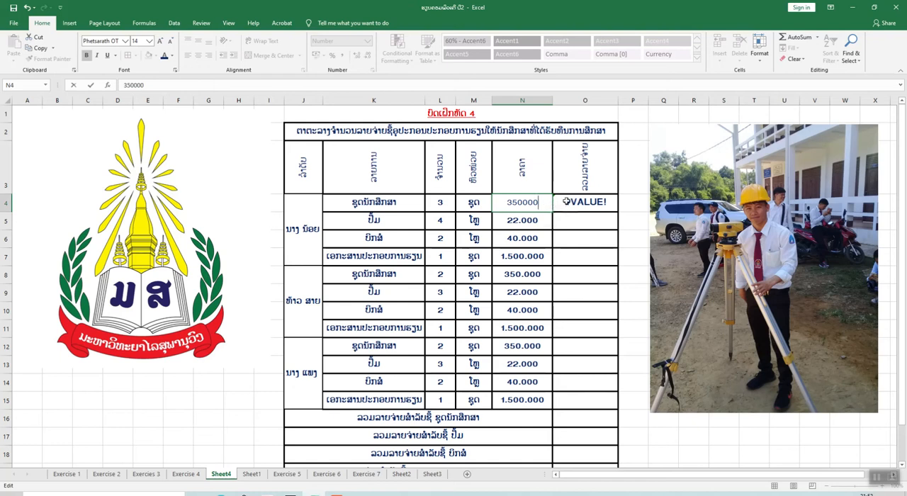
left_click(579, 216)
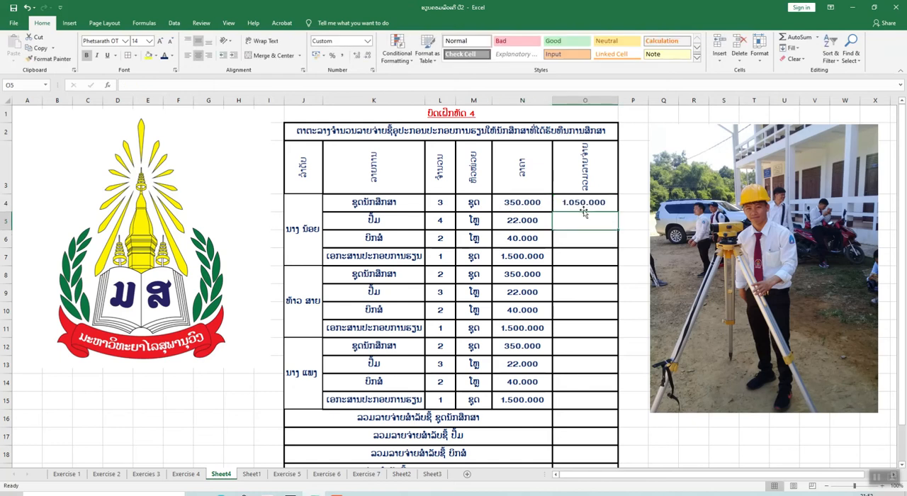
Apply the custom number format #.##0 ກີບ to the prices in cells N4:N15
left_click_drag(547, 207, 547, 400)
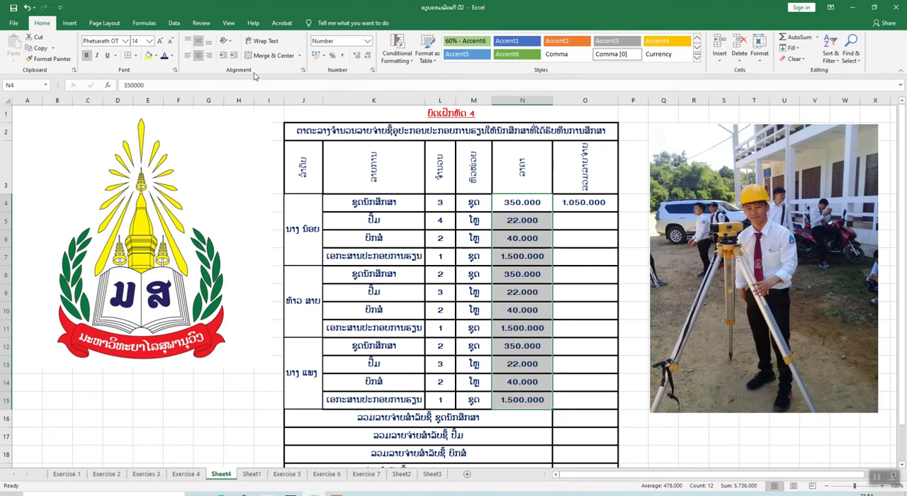
left_click(304, 72)
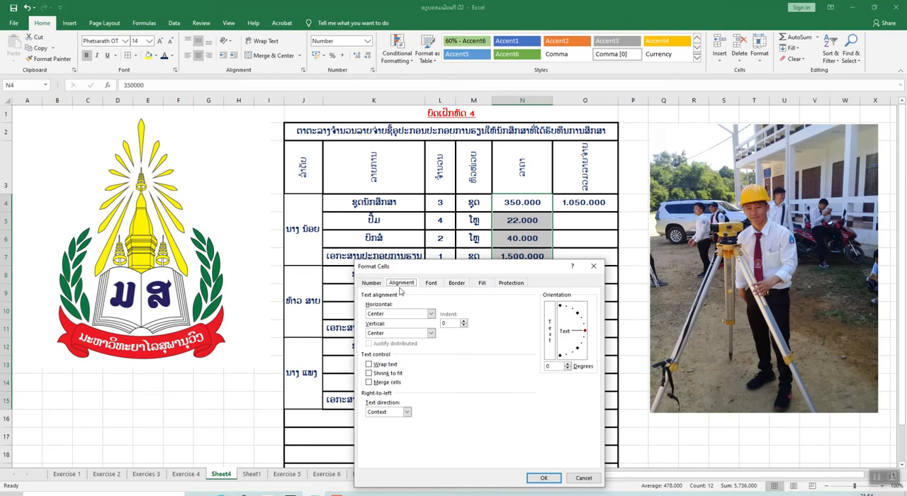
left_click(373, 283)
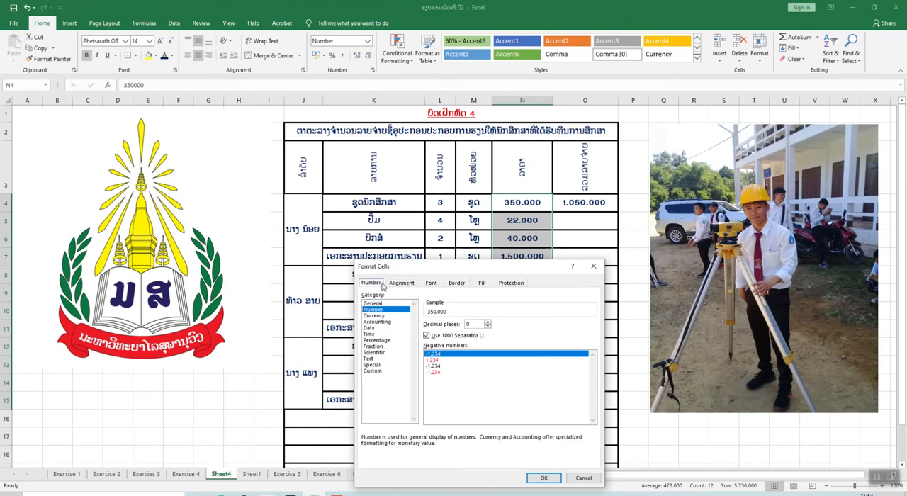
left_click(374, 374)
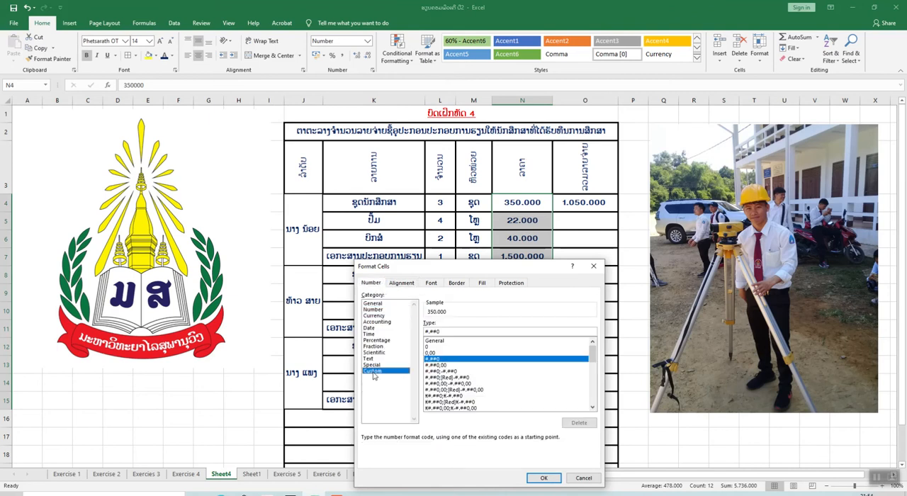
left_click(446, 332)
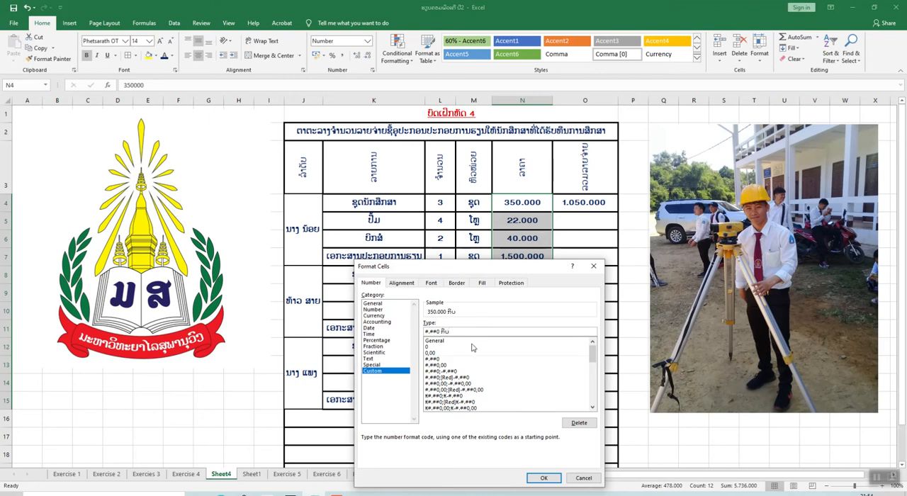
left_click(545, 481)
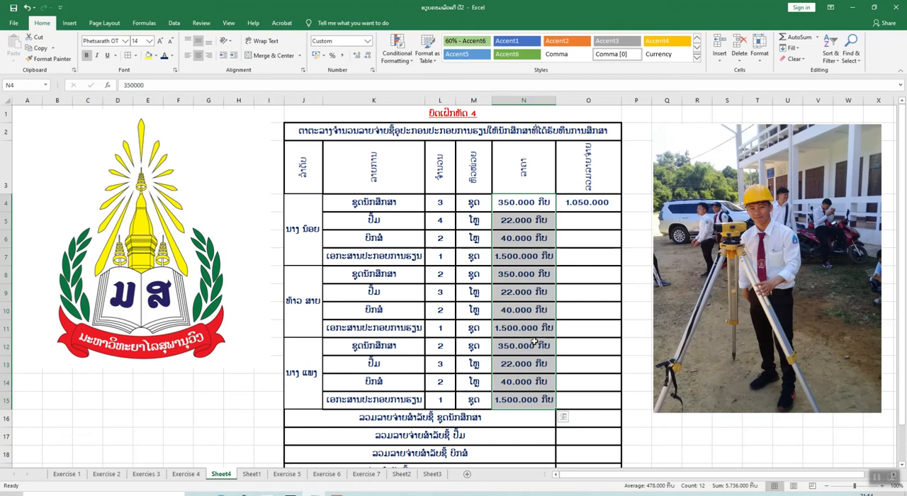
Clear cell O4 and re-enter the total expense formula =L4*N4
left_click(597, 207)
key("BackSpace")
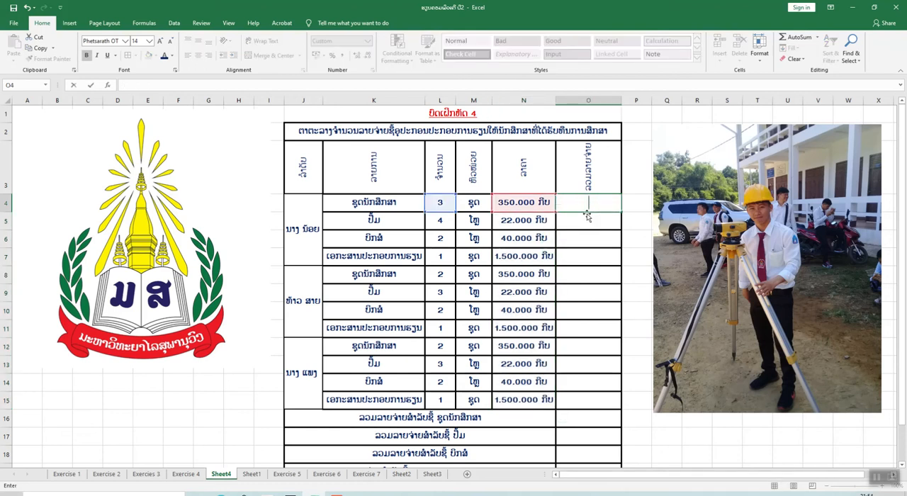
left_click(589, 206)
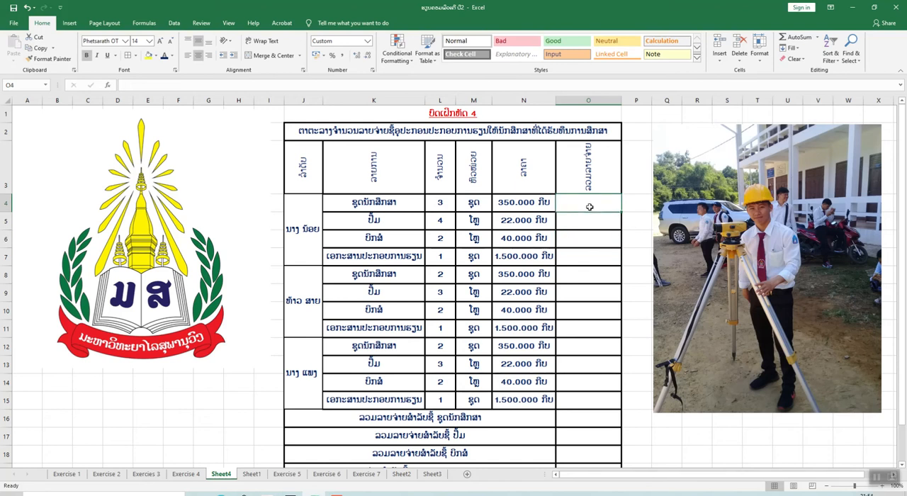
type("=")
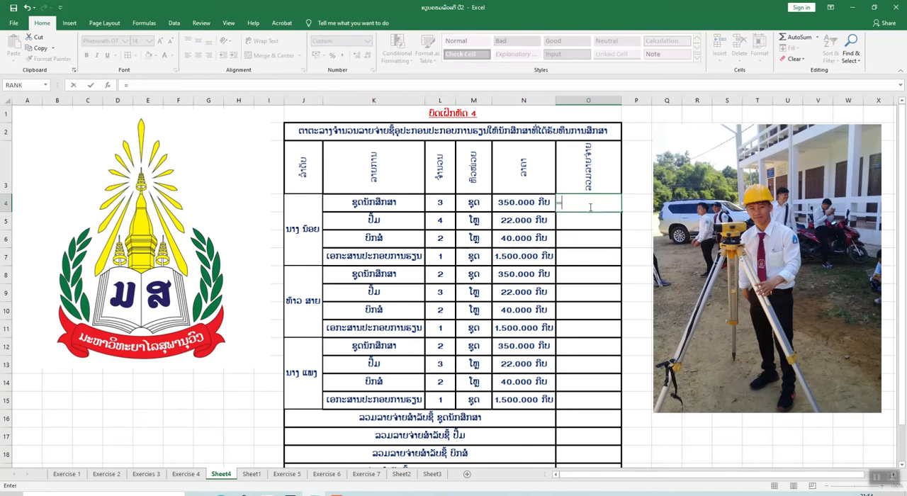
left_click(449, 202)
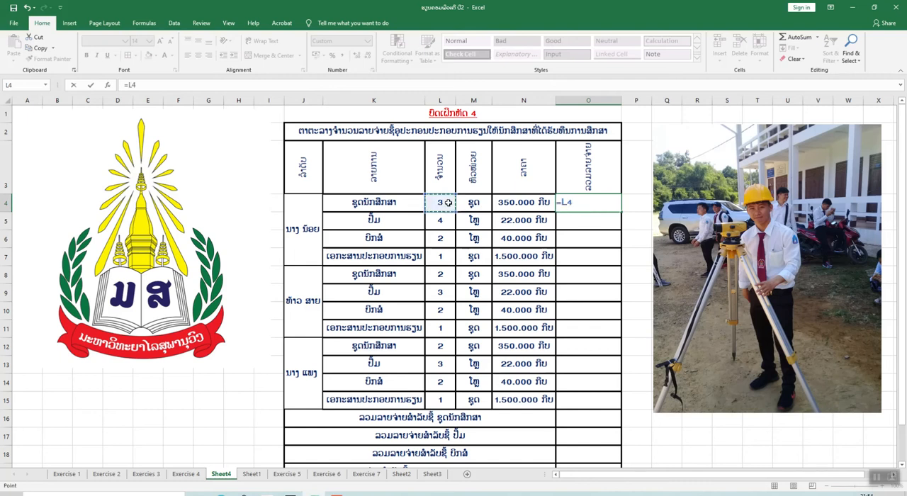
type("*")
left_click(521, 204)
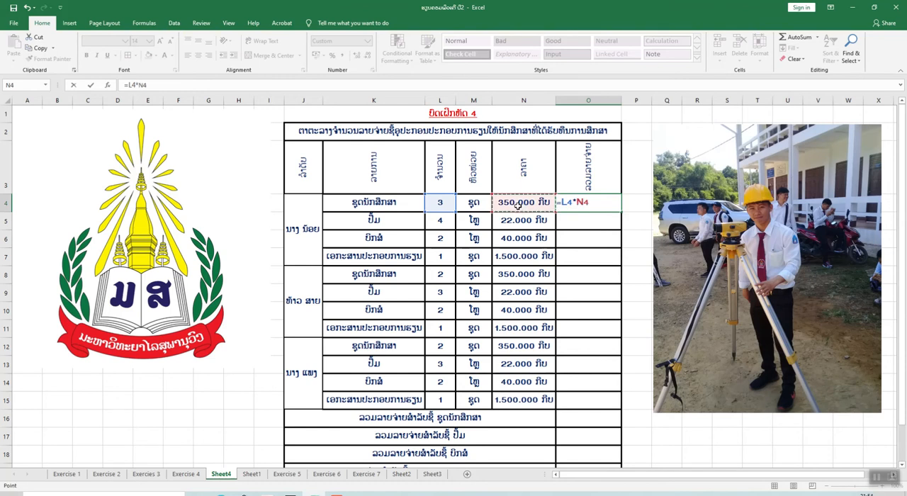
key("Return")
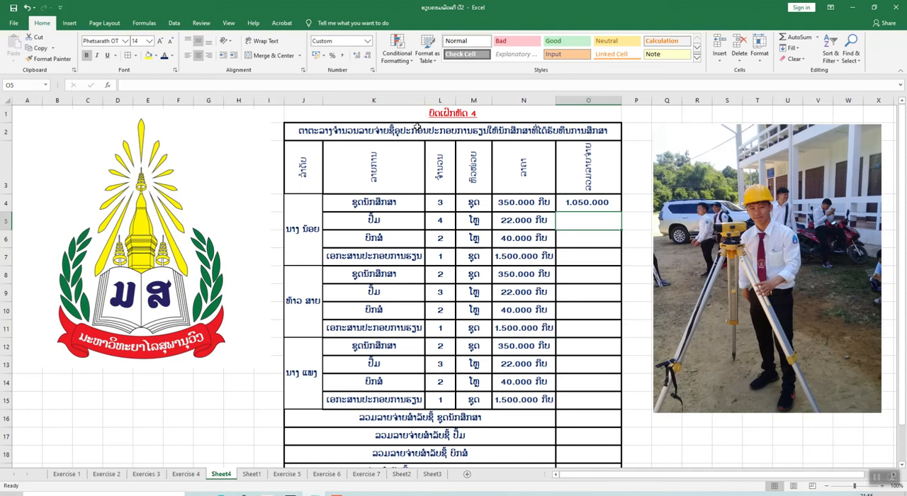
Fill the total expense formula from O4 down through cell O15
left_click(599, 205)
left_click_drag(621, 210, 630, 403)
scroll(605, 386, "down", 1)
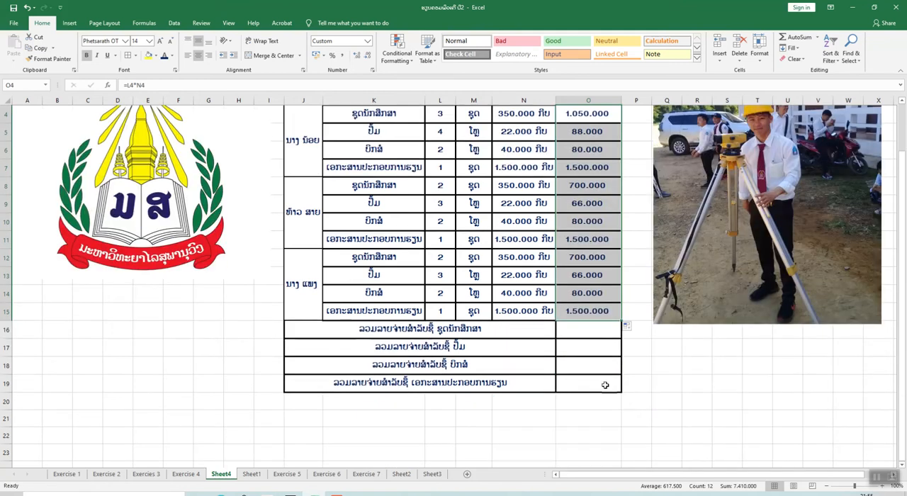
scroll(580, 313, "up", 1)
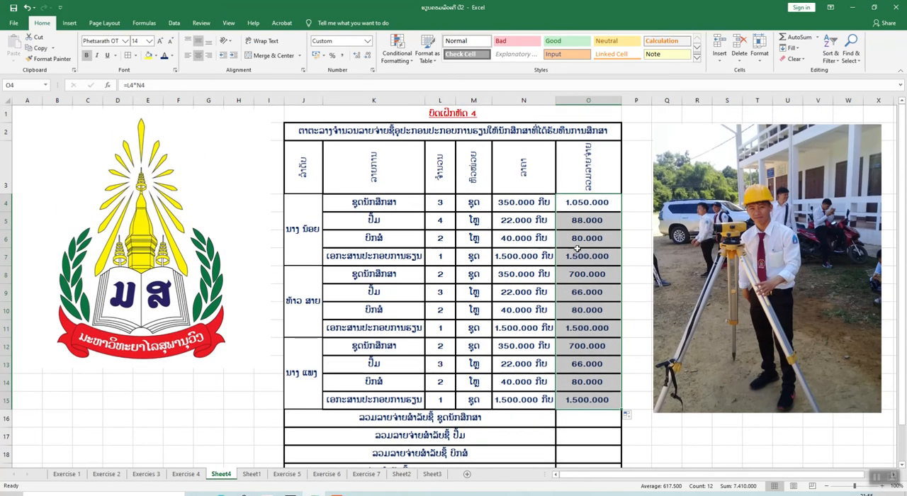
Apply the custom number format #.##0 ກີບ to the total expenses in cells O4:O15
left_click(595, 202)
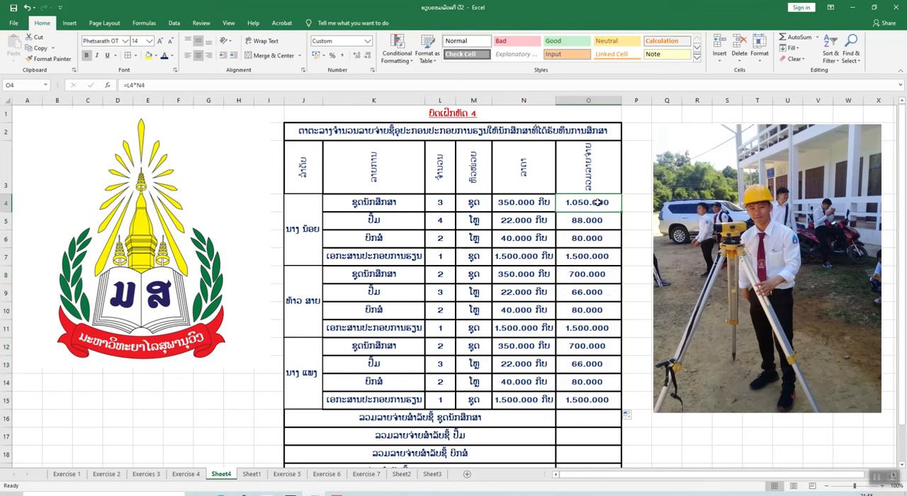
left_click_drag(598, 202, 619, 402)
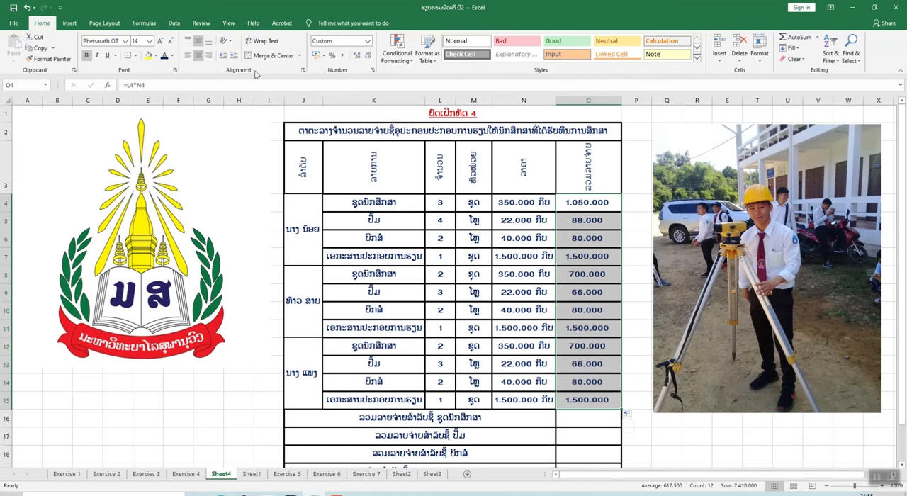
left_click(175, 71)
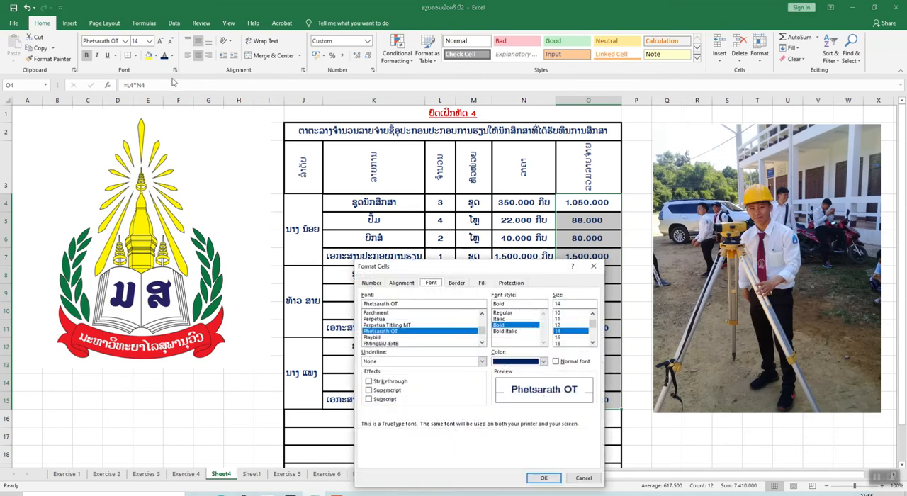
left_click(371, 283)
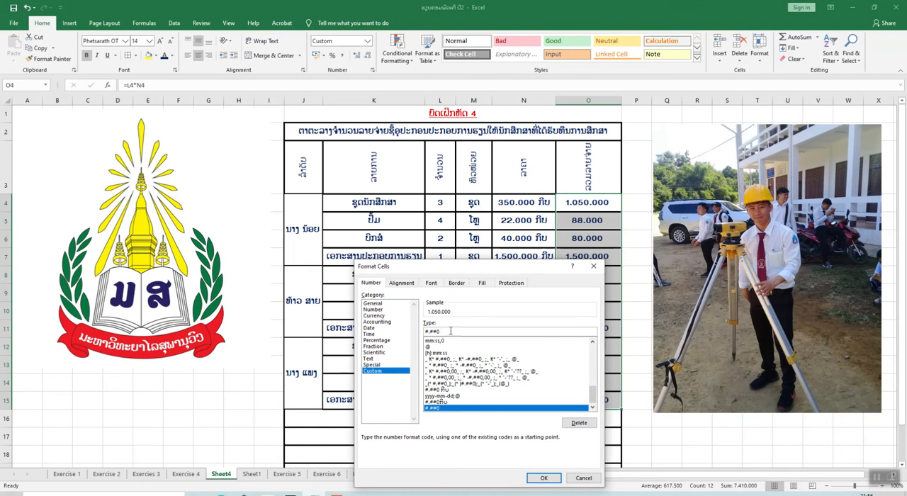
type("ກີບ")
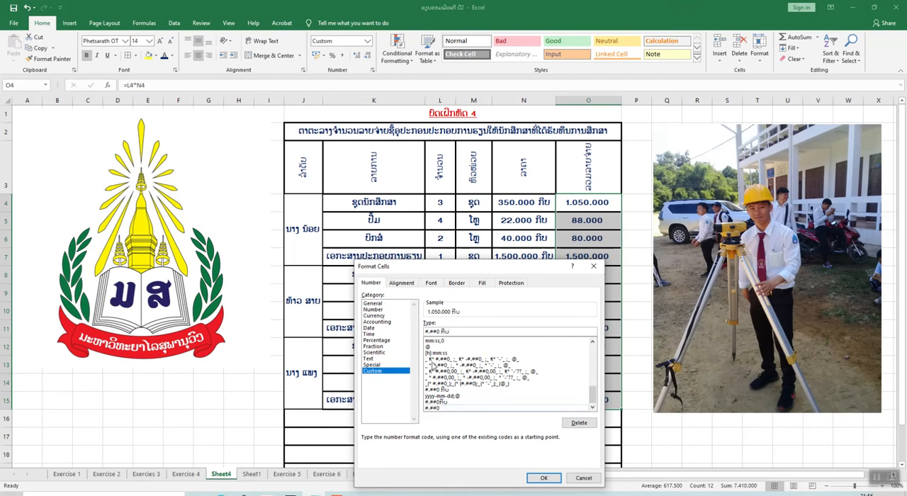
key("Return")
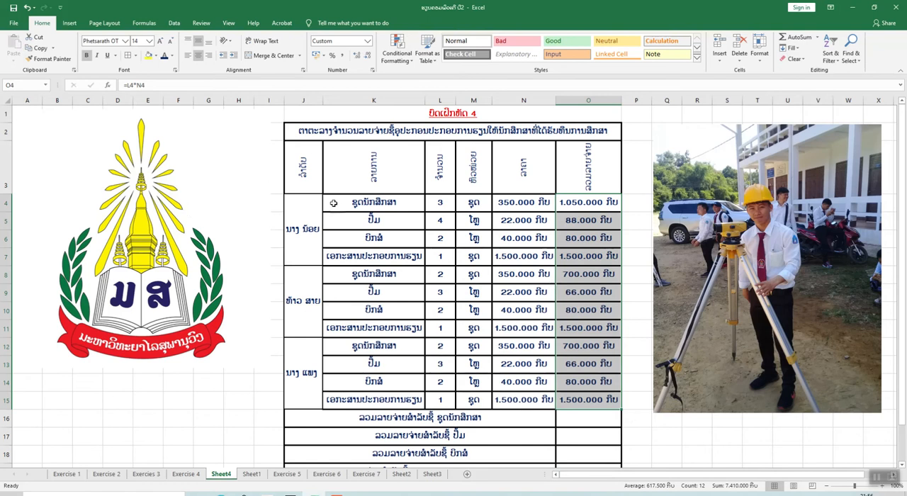
Compare the per-item summary rows 16 to 19 with the repeated supply items and total expenses in rows 4 to 15
scroll(572, 292, "down", 1)
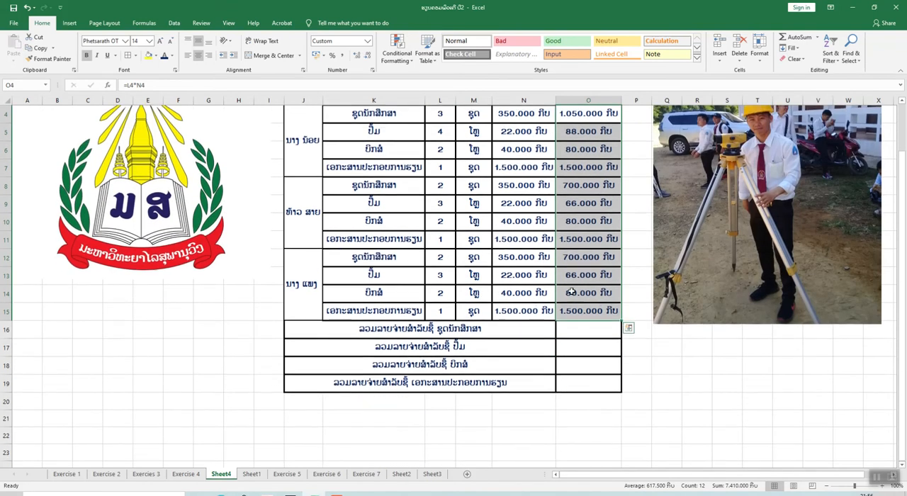
left_click(584, 331)
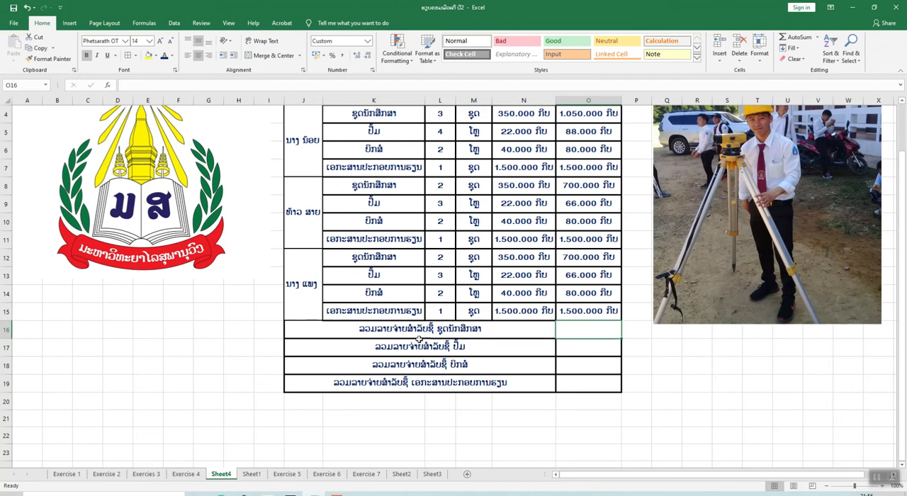
scroll(419, 340, "up", 1)
scroll(411, 390, "down", 1)
scroll(497, 337, "up", 1)
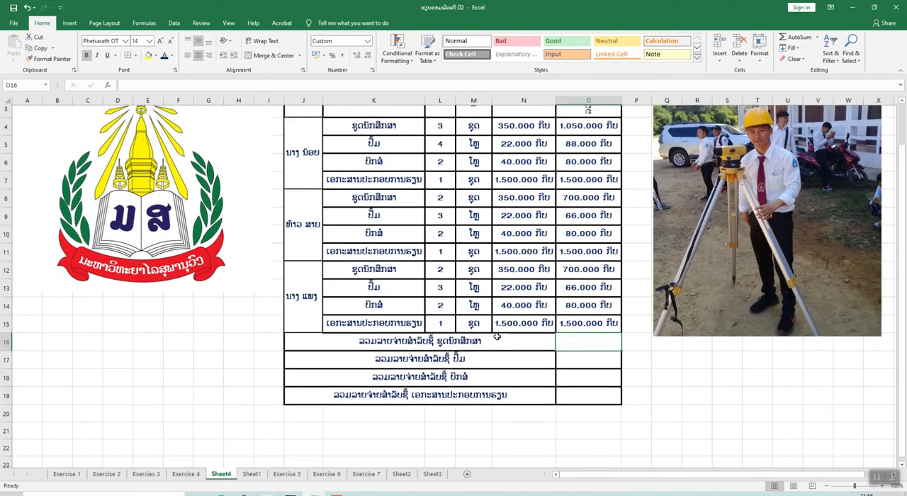
scroll(497, 338, "up", 1)
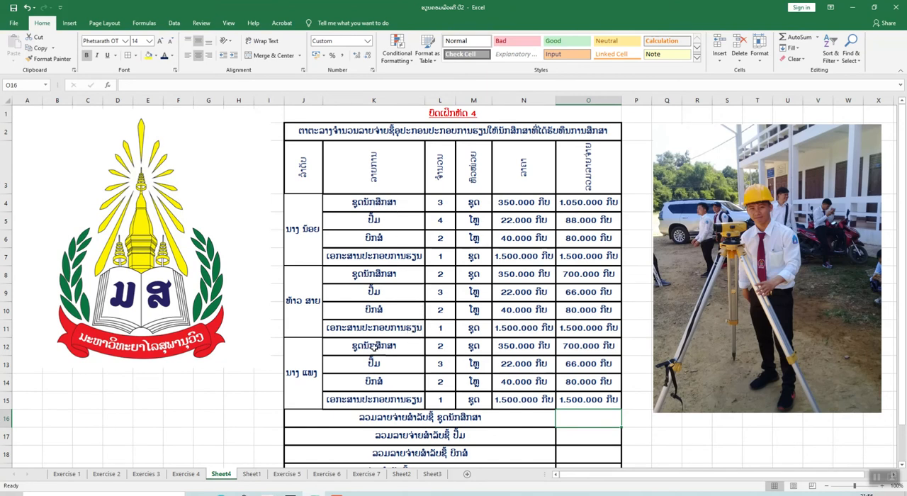
scroll(373, 346, "down", 1)
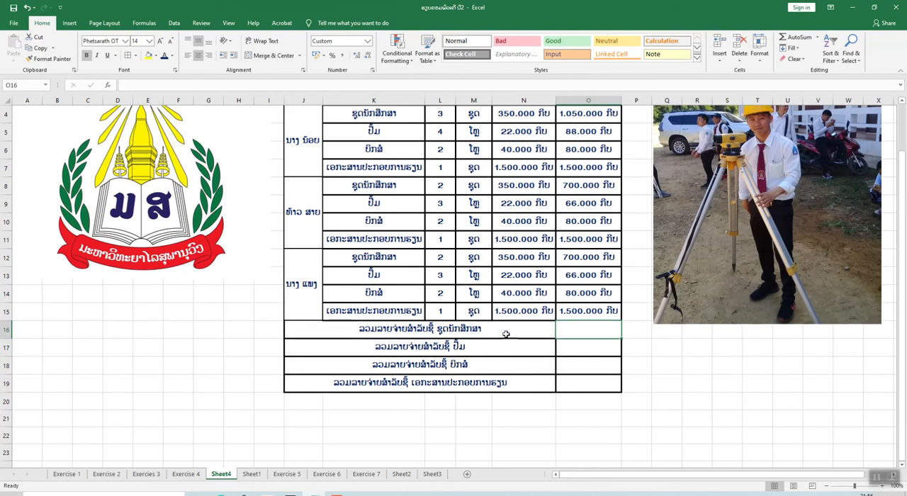
scroll(561, 336, "up", 1)
scroll(567, 339, "down", 1)
scroll(574, 295, "up", 1)
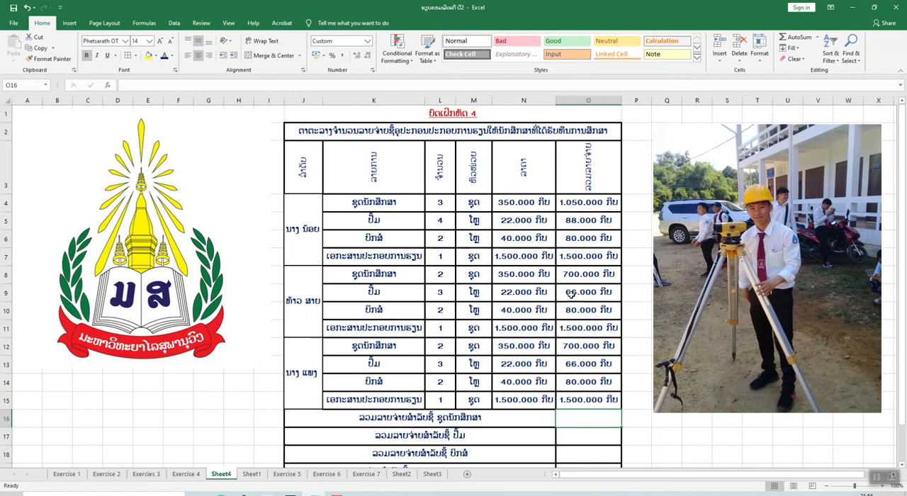
scroll(571, 295, "down", 1)
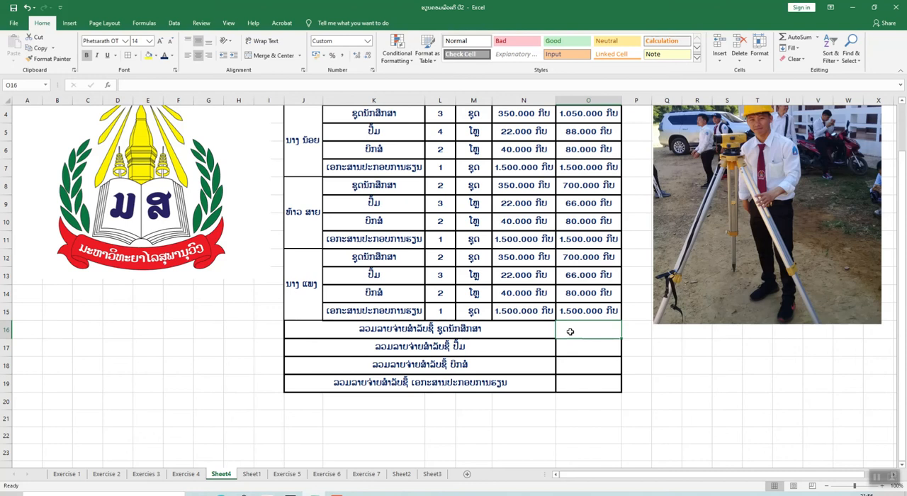
key("alt")
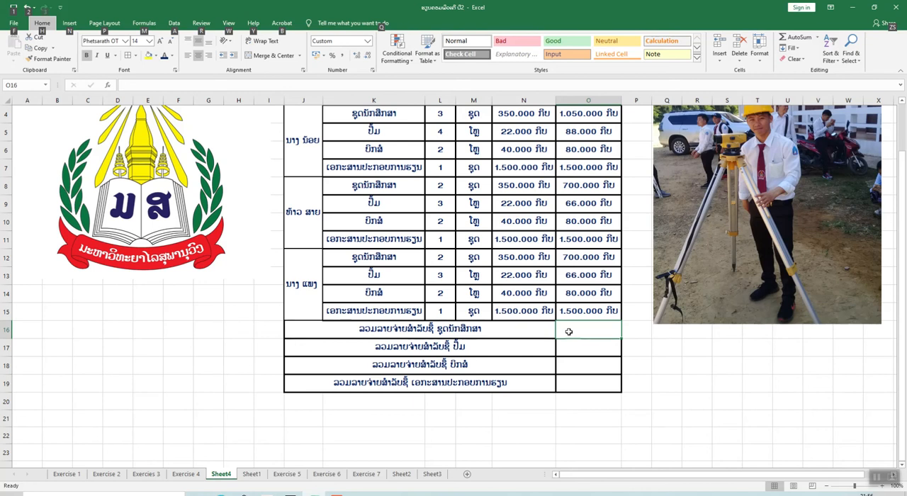
Enter the formula =SUMIF(K4:K15;K4;O4:O15) in cell O16 to total the spending on ຊຸດນັກສຶກສາ
left_click(570, 332)
scroll(571, 332, "up", 1)
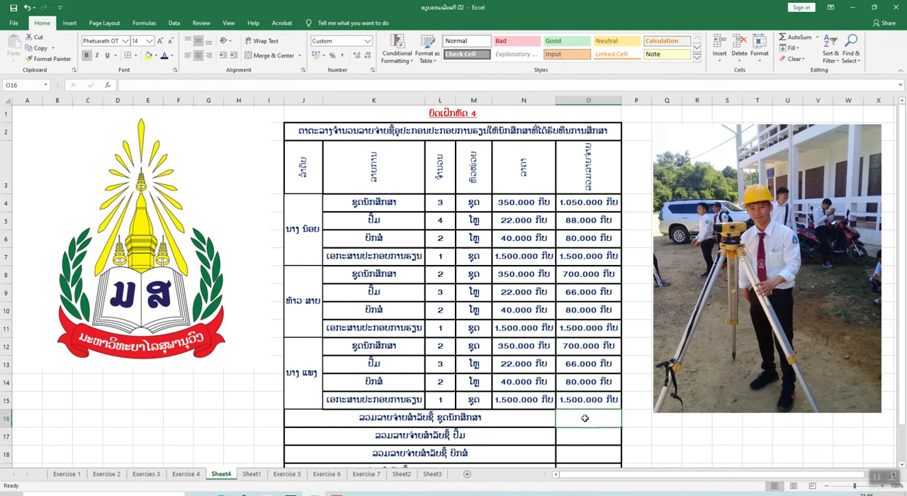
type("=")
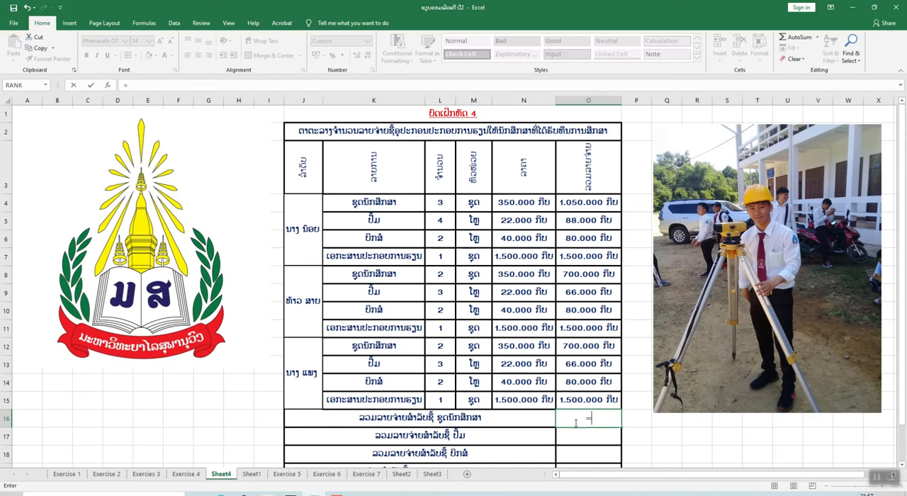
type("s")
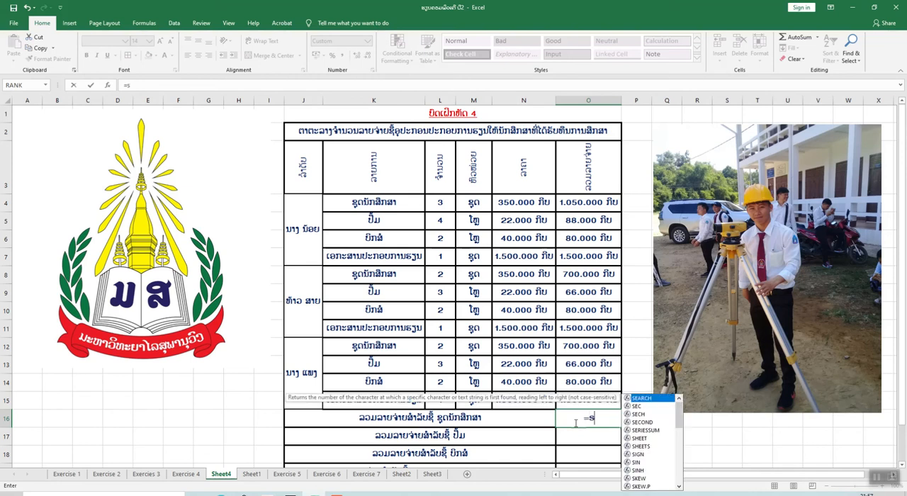
type("umif")
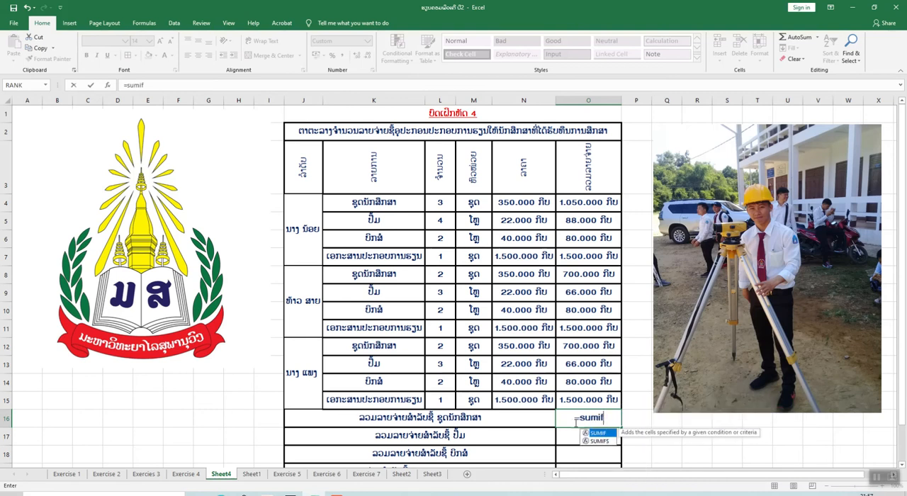
type("(")
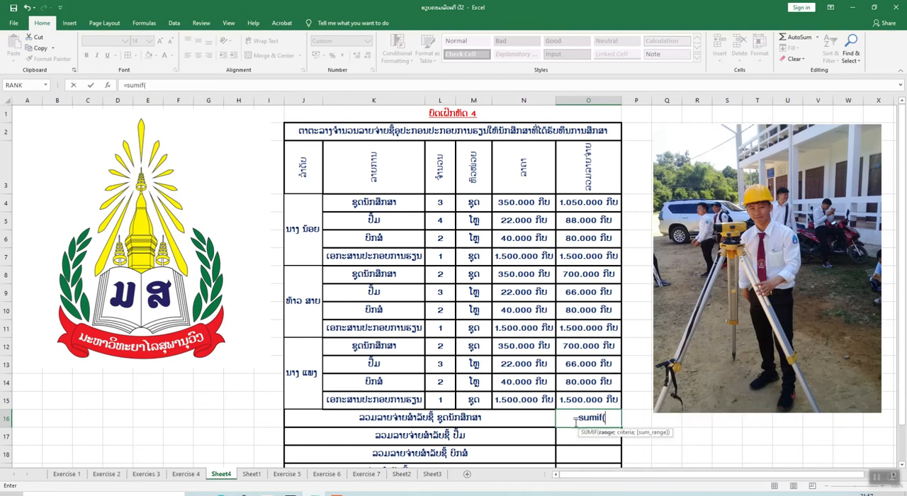
left_click(380, 206)
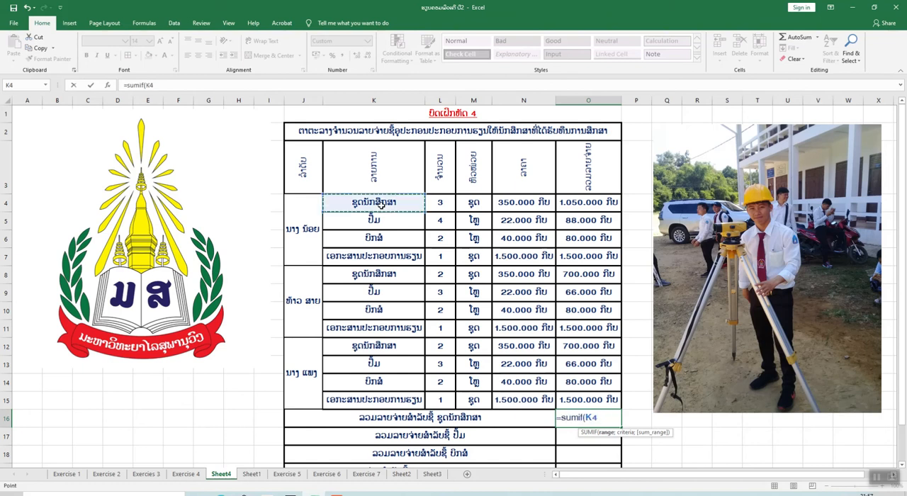
left_click_drag(393, 206, 392, 391)
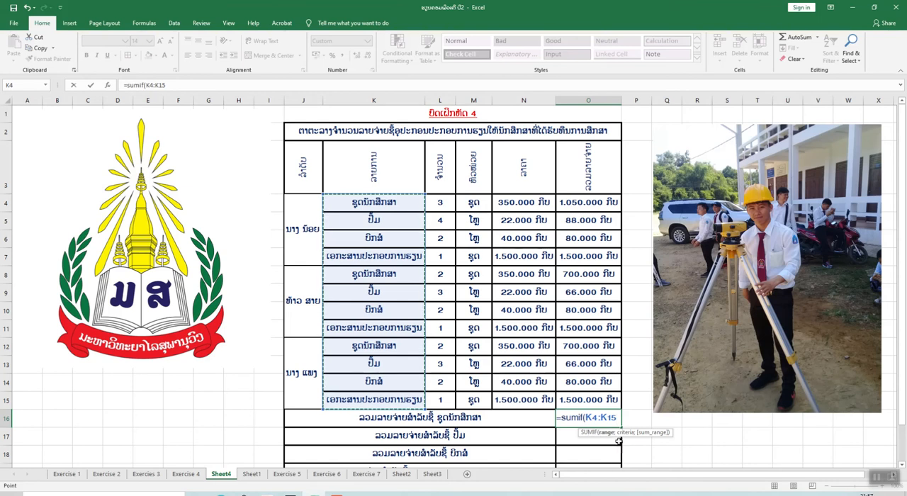
type(";")
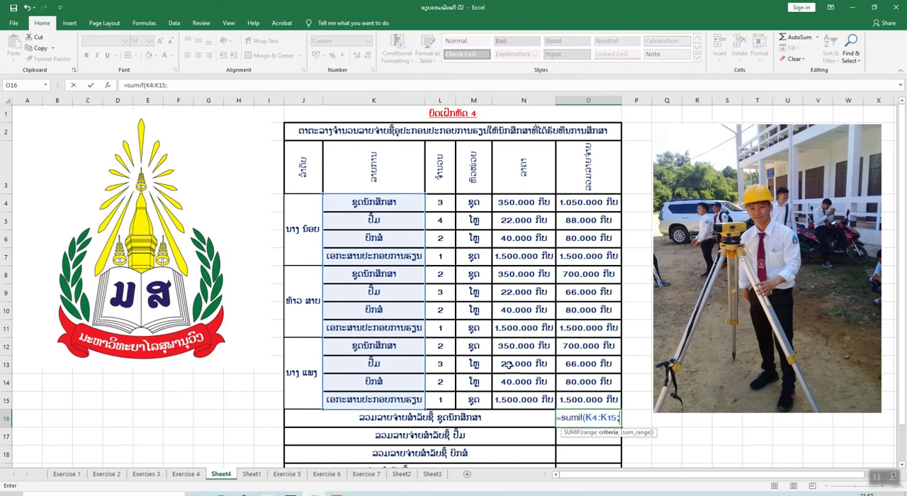
left_click(394, 206)
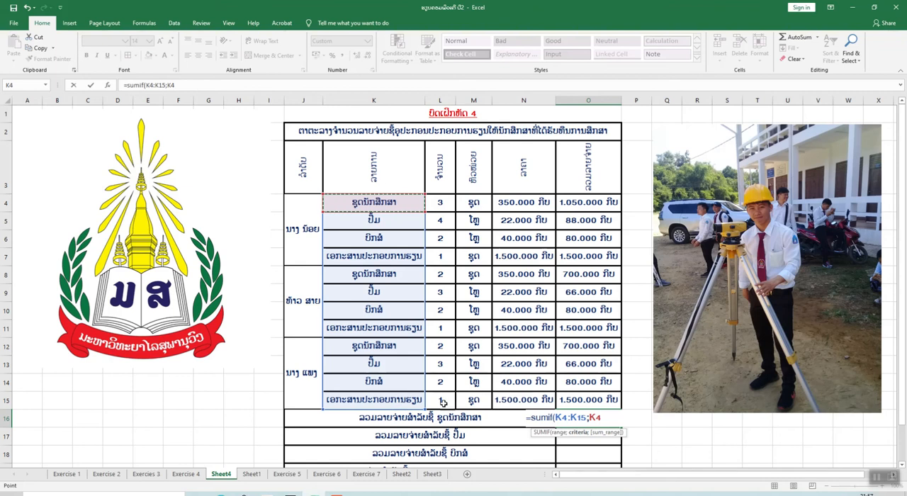
type(";")
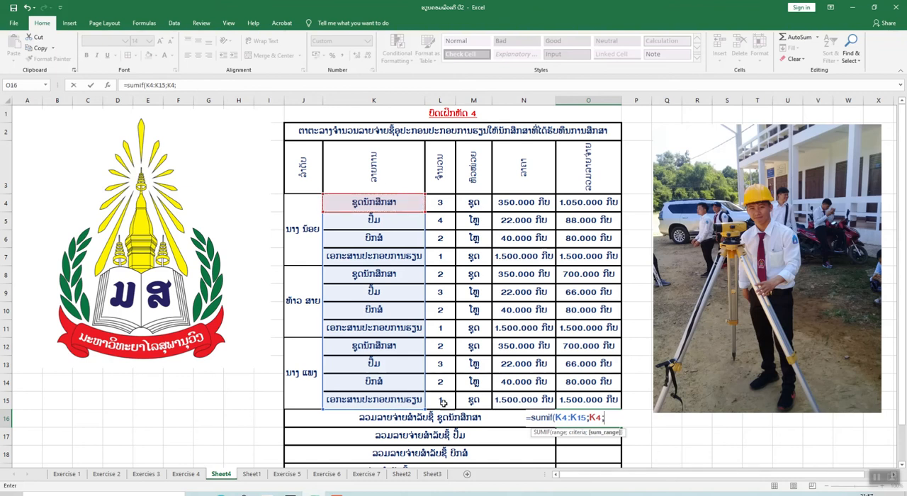
left_click(588, 205)
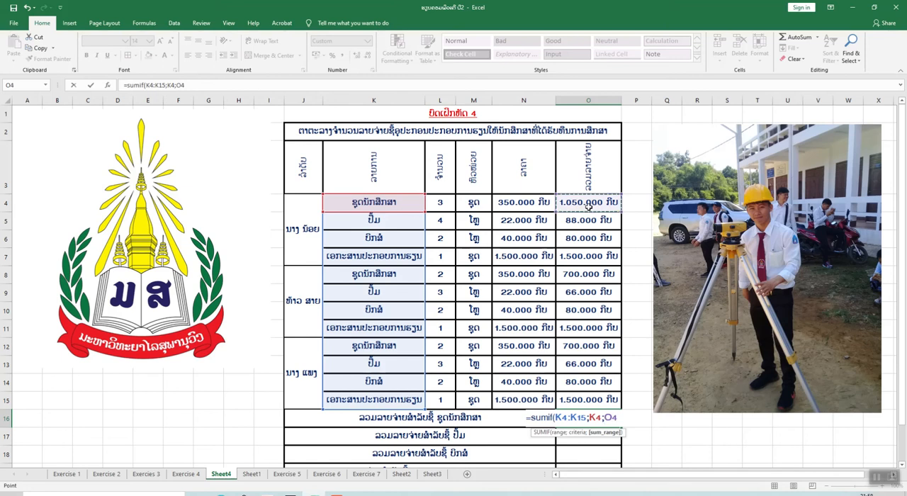
left_click_drag(587, 205, 591, 399)
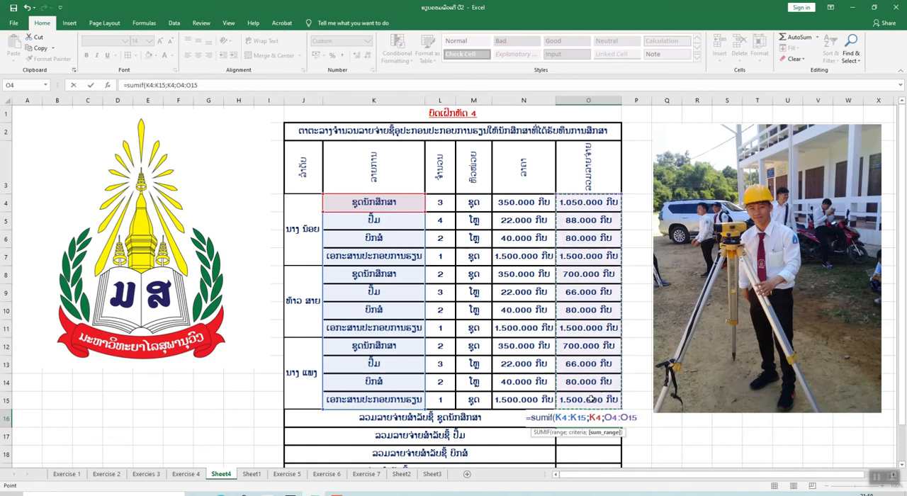
key("Return")
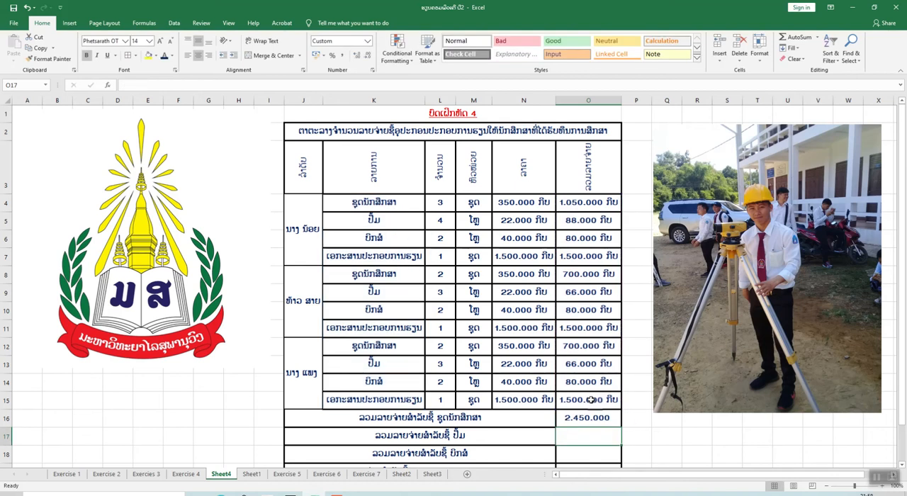
Fill the SUMIF formula from O16 down through cell O19 for the remaining supply items
scroll(591, 399, "down", 2)
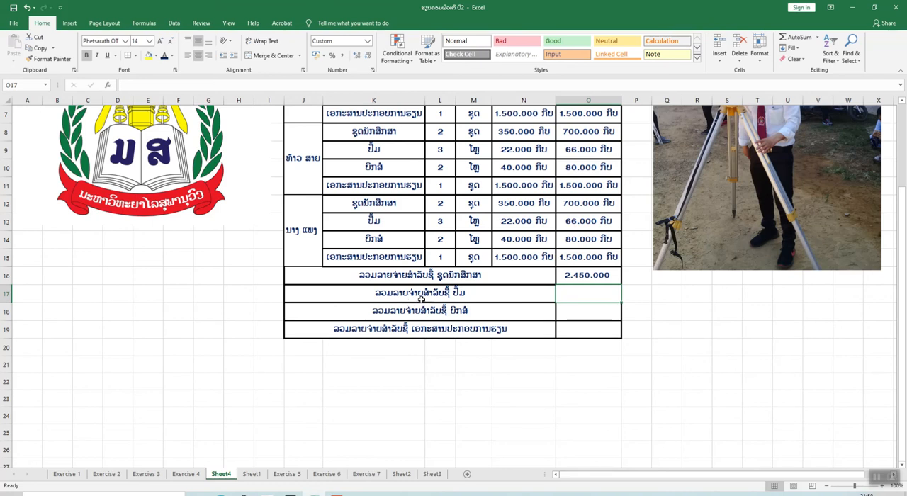
scroll(560, 305, "up", 1)
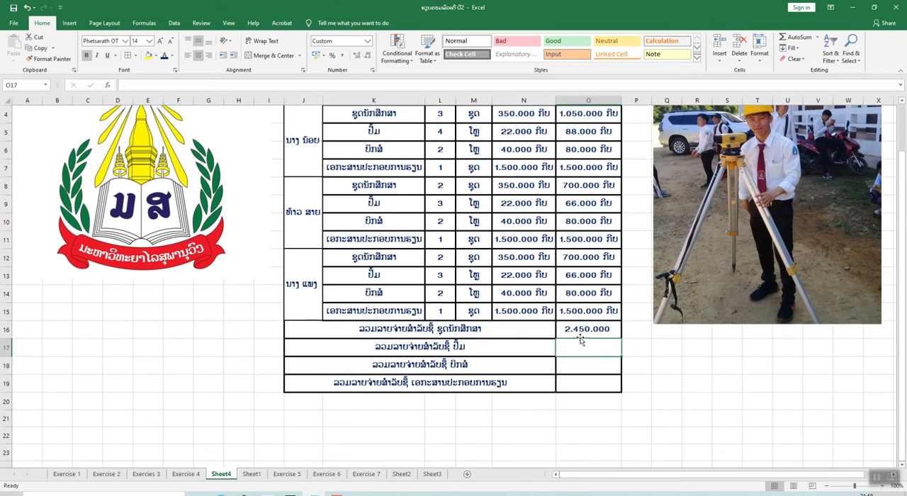
left_click(587, 330)
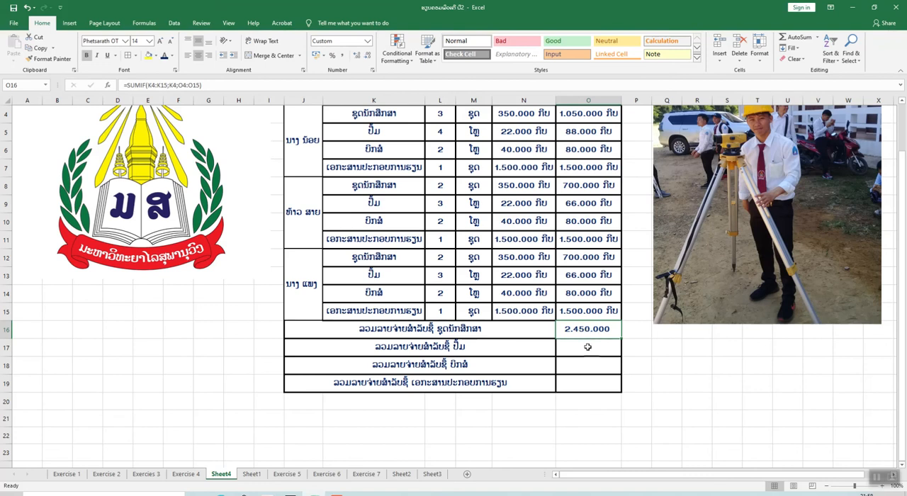
left_click(588, 347)
left_click(601, 332)
left_click_drag(619, 337, 619, 385)
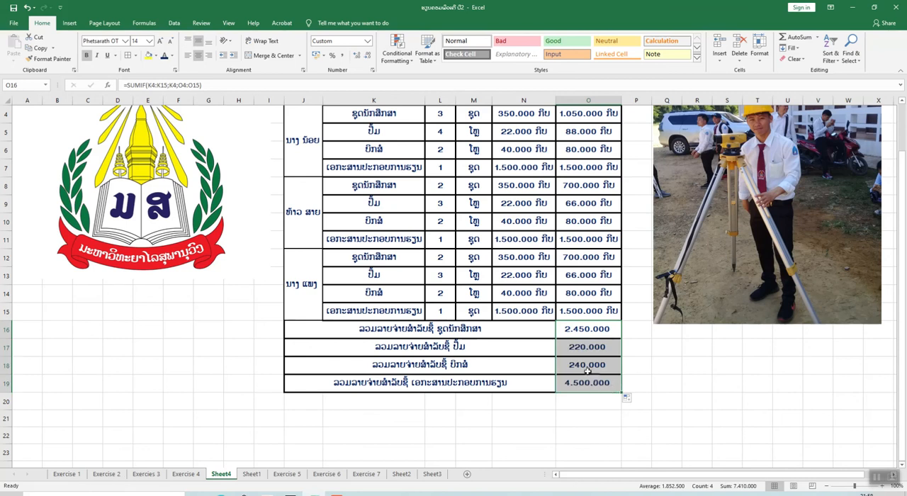
Examine the criteria range, criterion and sum range used by the filled SUMIF formula for ປຶ້ມ in cell O17
left_click(594, 349)
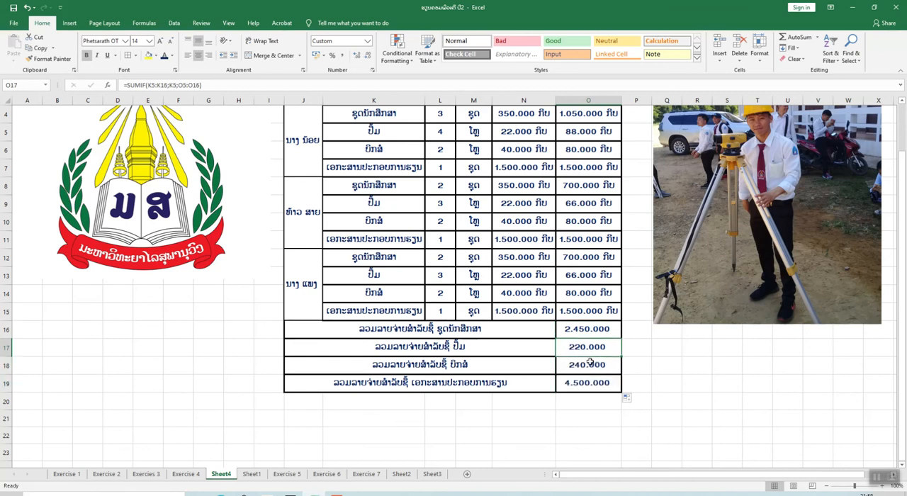
double_click(601, 347)
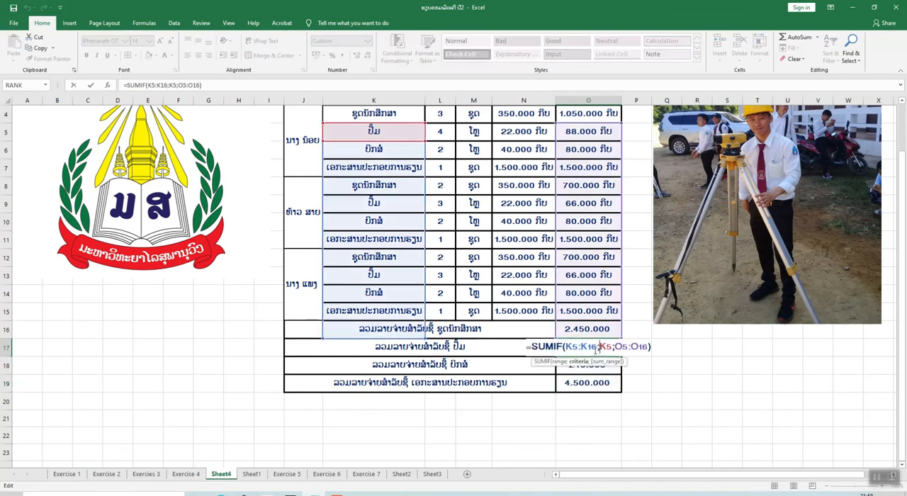
scroll(497, 348, "up", 1)
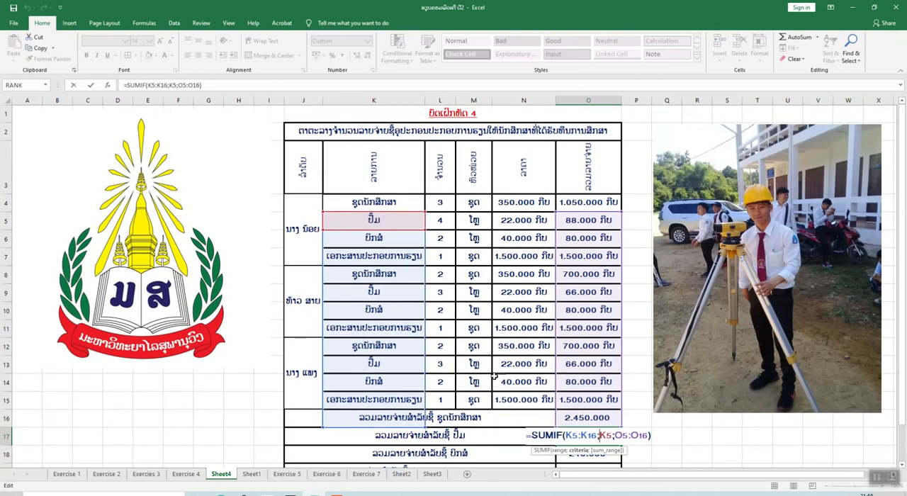
scroll(440, 335, "down", 1)
scroll(440, 335, "down", 1)
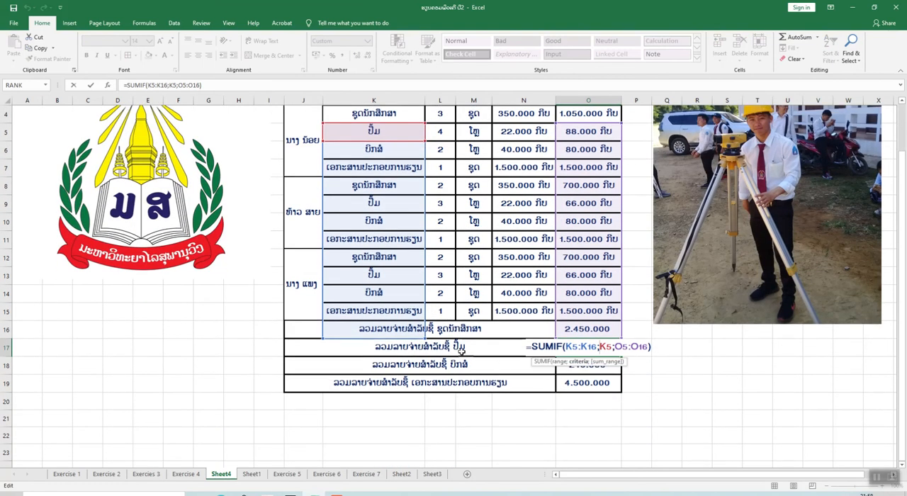
scroll(496, 368, "up", 1)
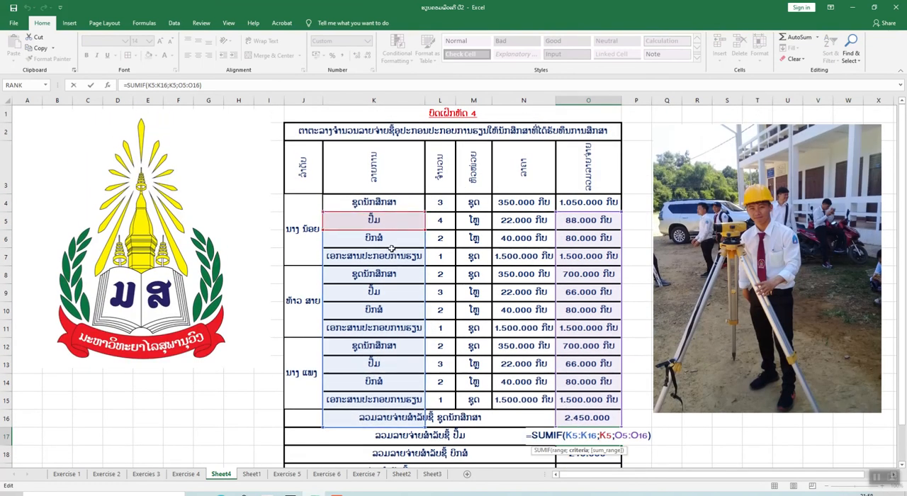
scroll(437, 247, "down", 1)
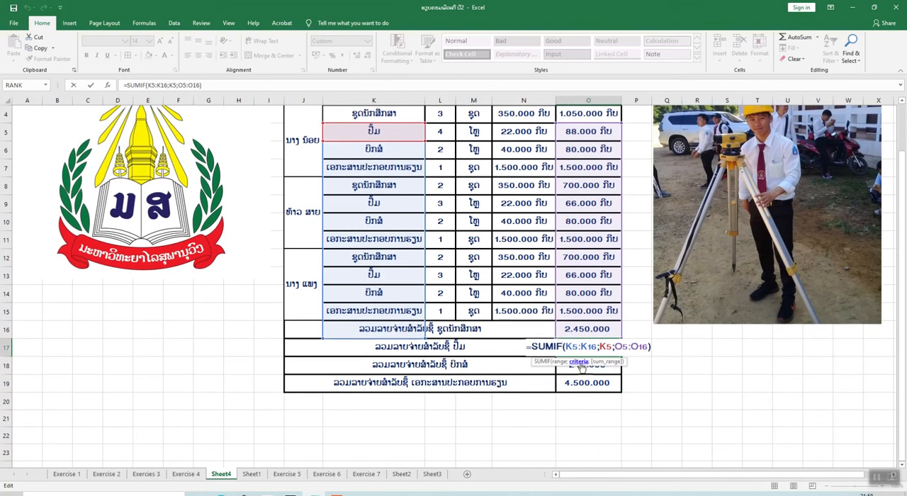
scroll(348, 227, "up", 1)
scroll(351, 215, "up", 1)
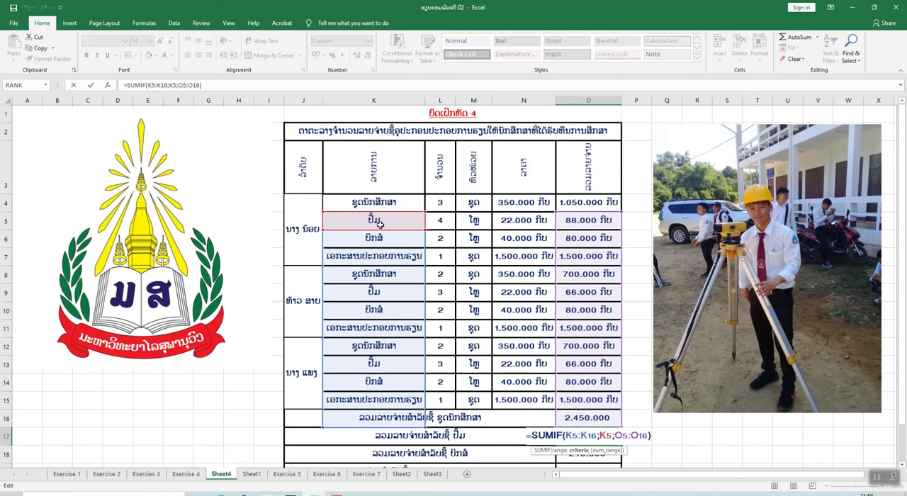
scroll(464, 251, "down", 1)
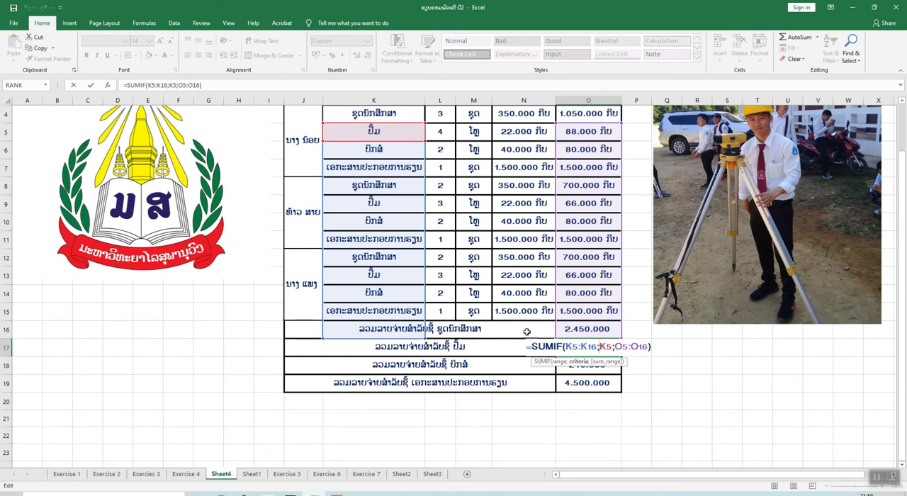
scroll(387, 201, "up", 1)
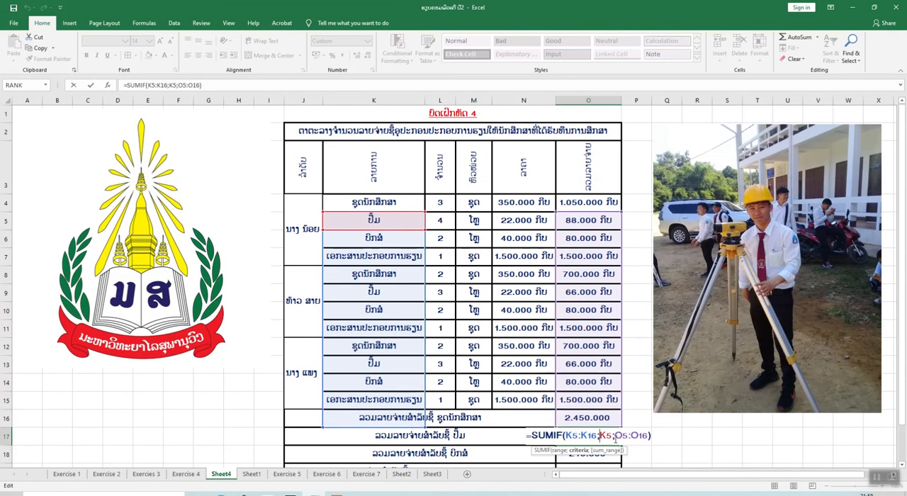
left_click(660, 436)
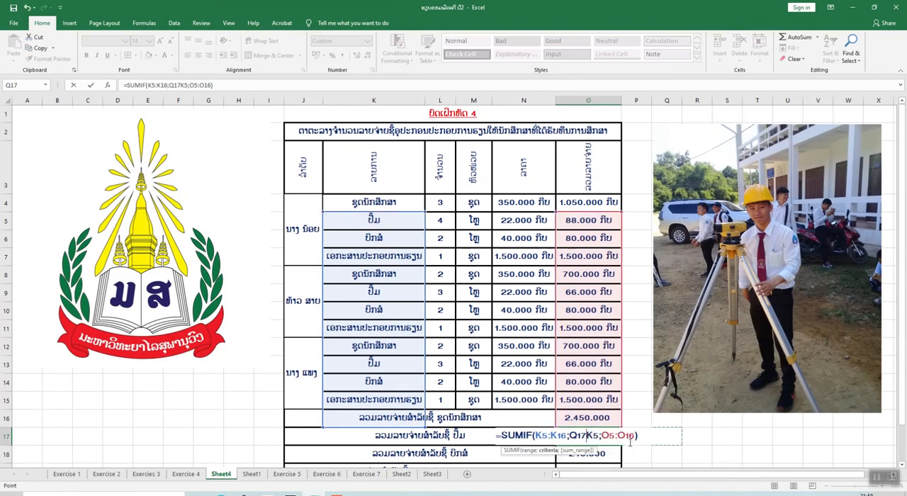
key("Escape")
Inspect the cell ranges referenced by the original SUMIF formula for ຊຸດນັກສຶກສາ in cell O16
scroll(589, 416, "down", 1)
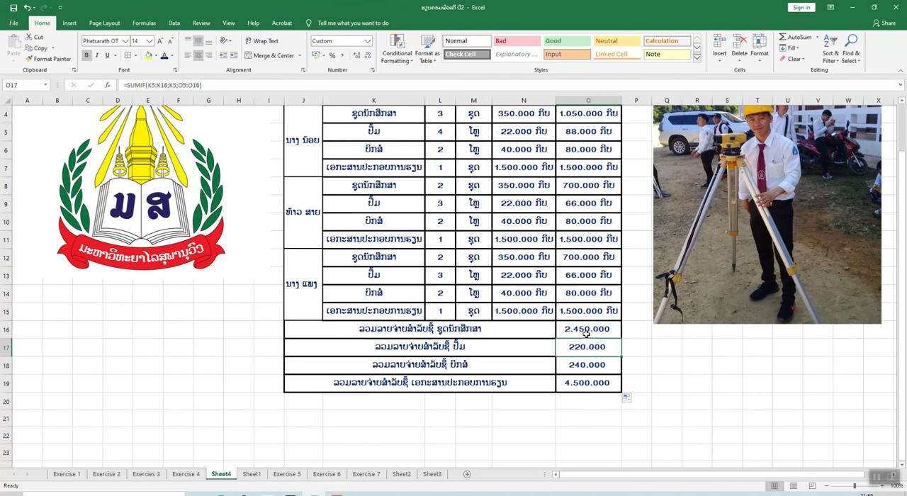
left_click(587, 331)
double_click(587, 331)
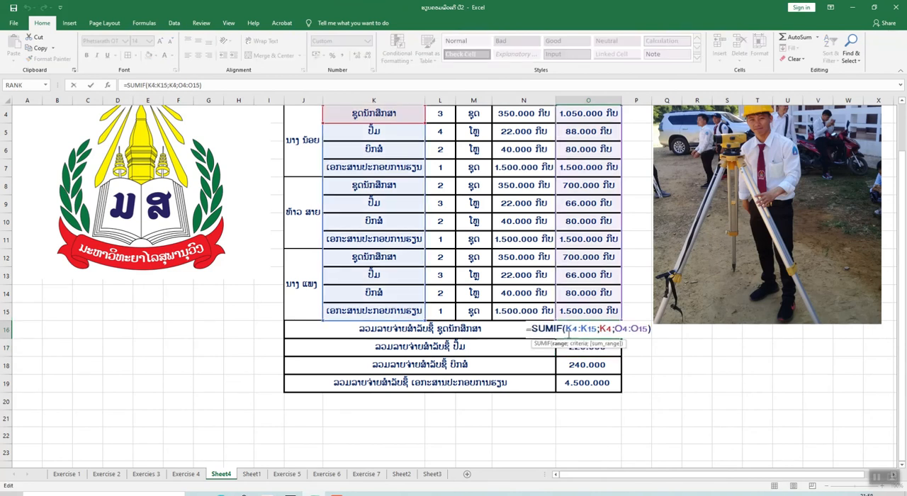
scroll(408, 256, "up", 1)
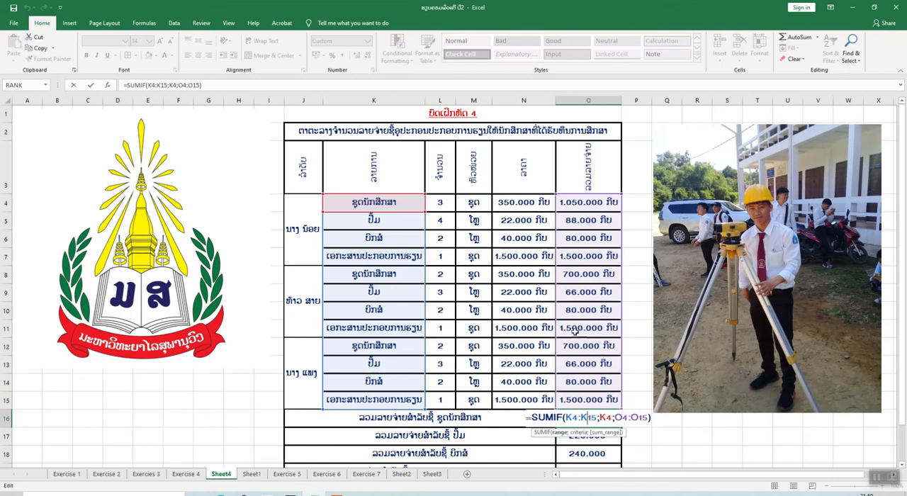
scroll(593, 315, "down", 1)
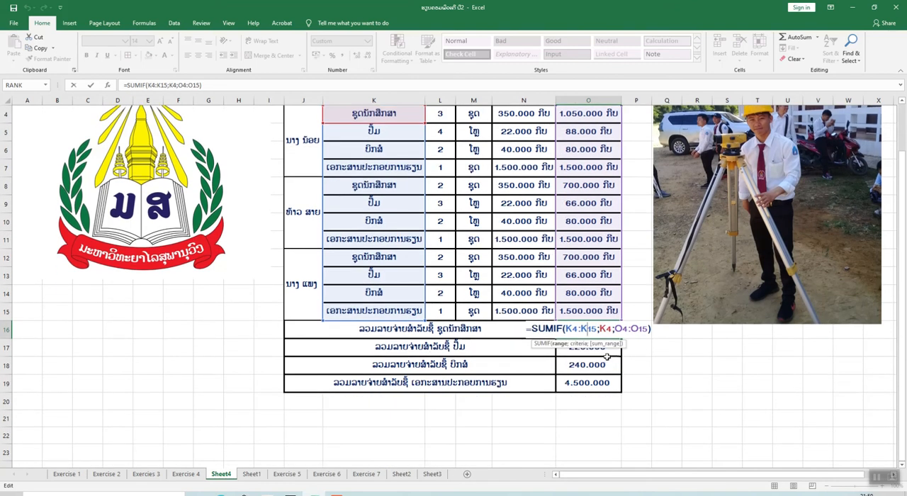
key("Return")
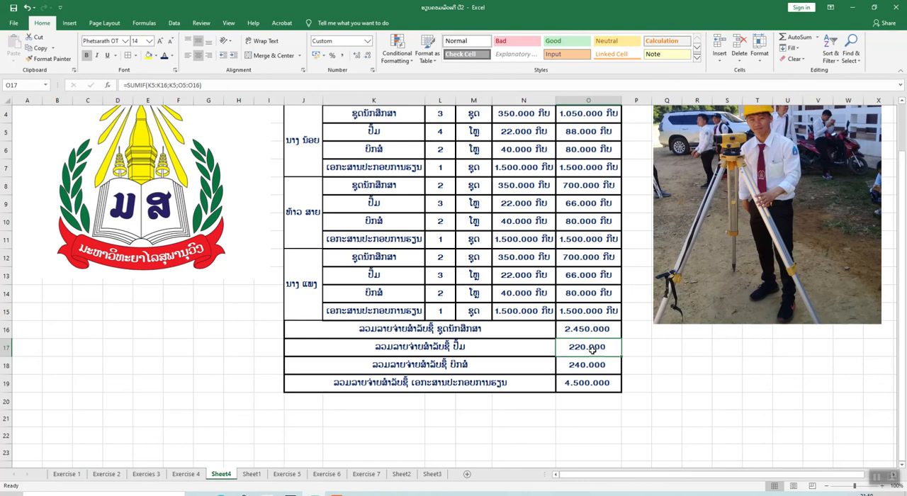
Check the ranges and criteria that the filled SUMIF formulas in O17, O19 and O18 refer to
double_click(592, 347)
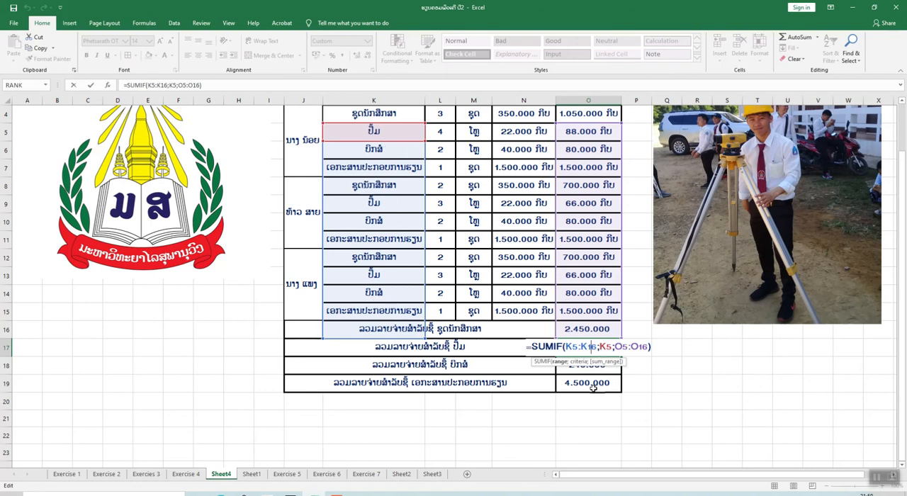
key("Return")
double_click(594, 383)
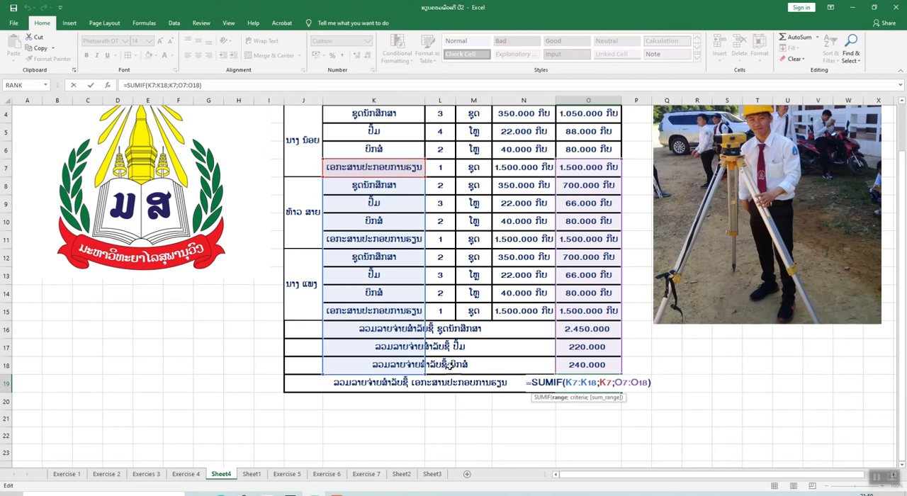
left_click(460, 364)
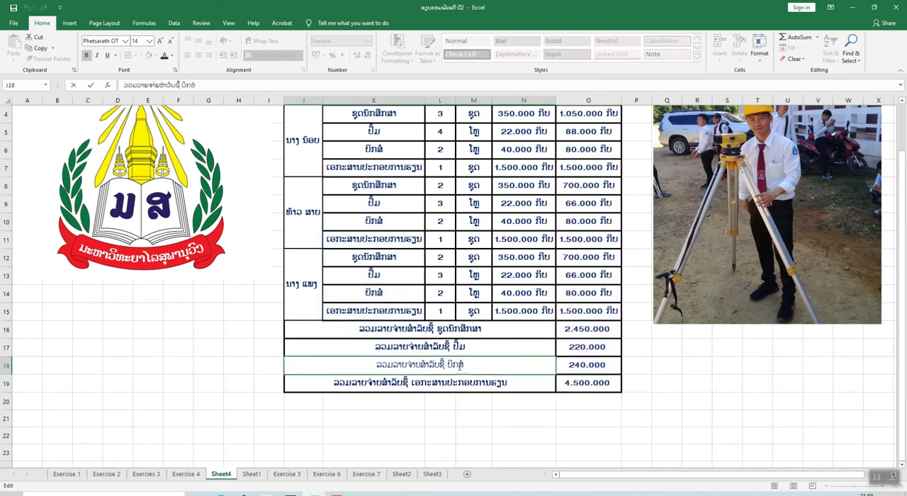
double_click(578, 365)
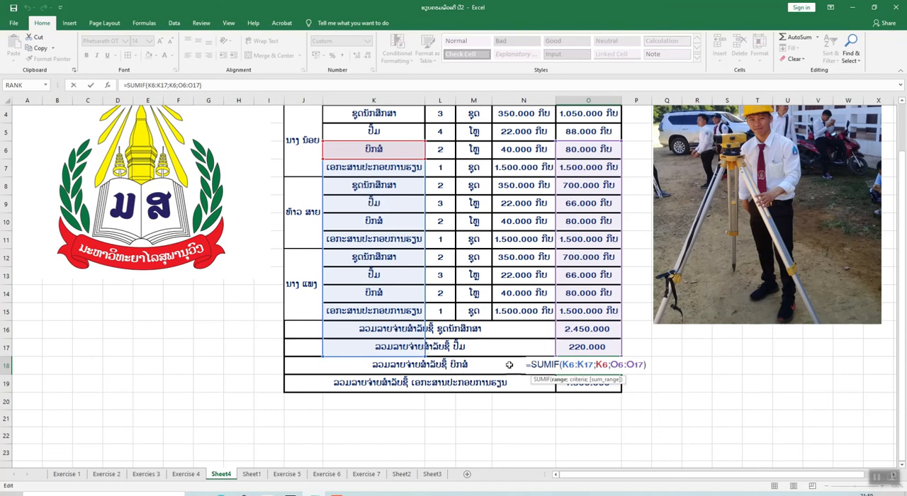
left_click(509, 404)
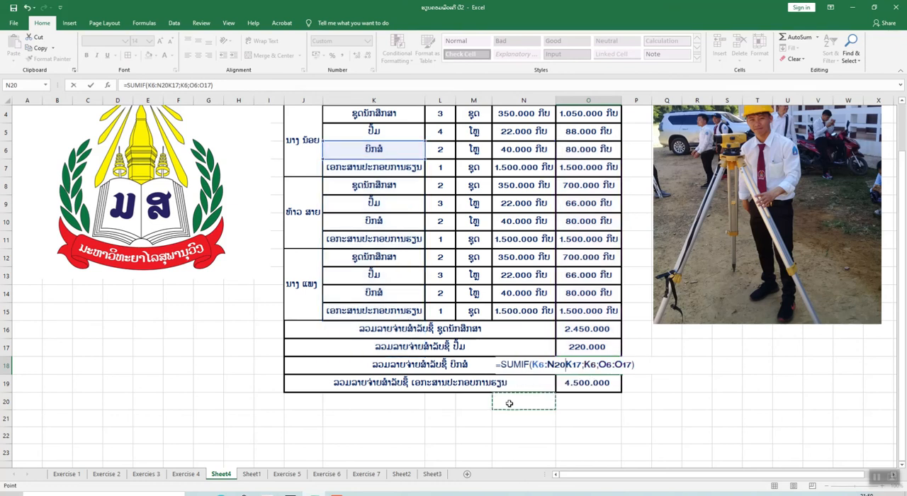
key("Escape")
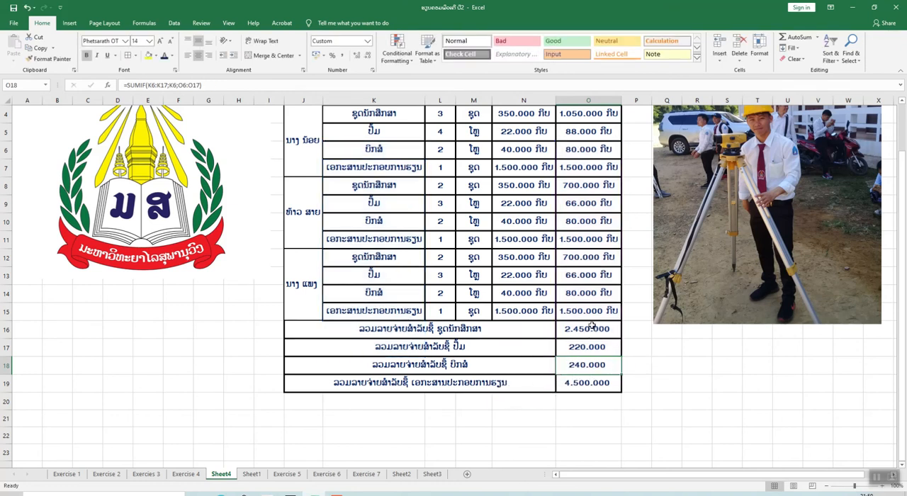
Apply the custom number format #.##0 ກີບ to the per-item totals in cells O16:O19
left_click_drag(584, 331, 597, 377)
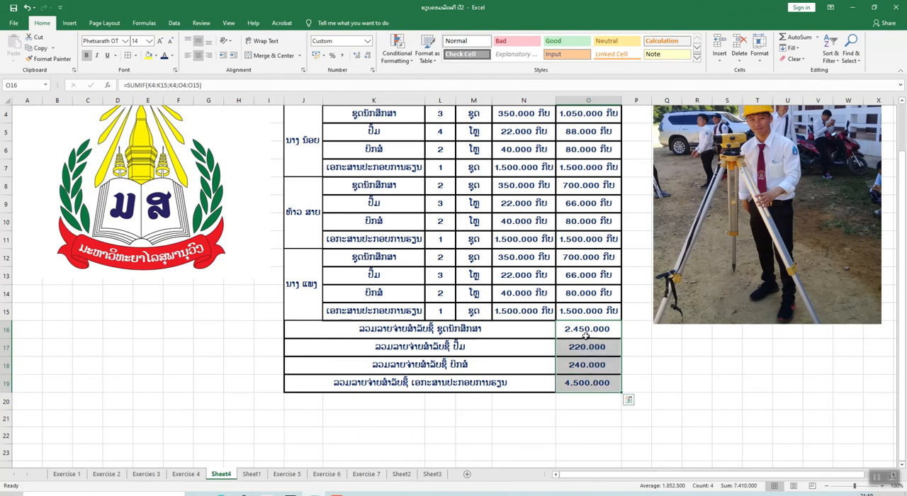
left_click(304, 70)
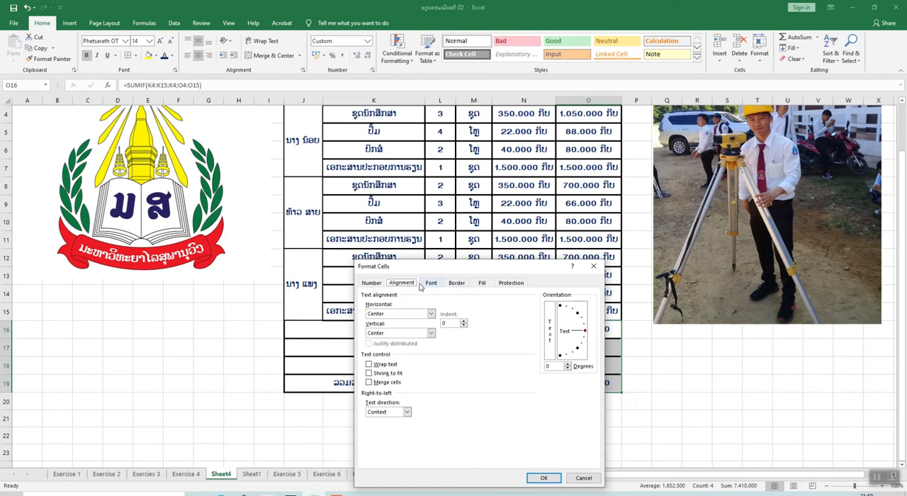
left_click(374, 284)
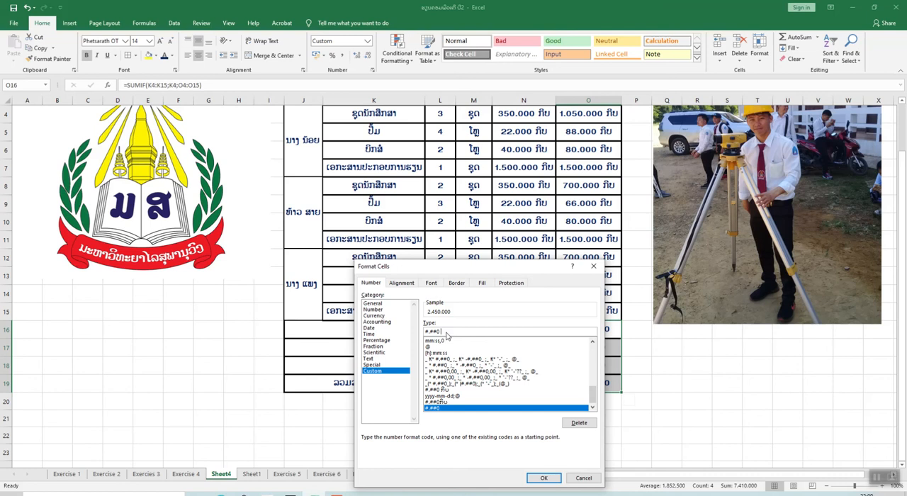
type("ກີບ")
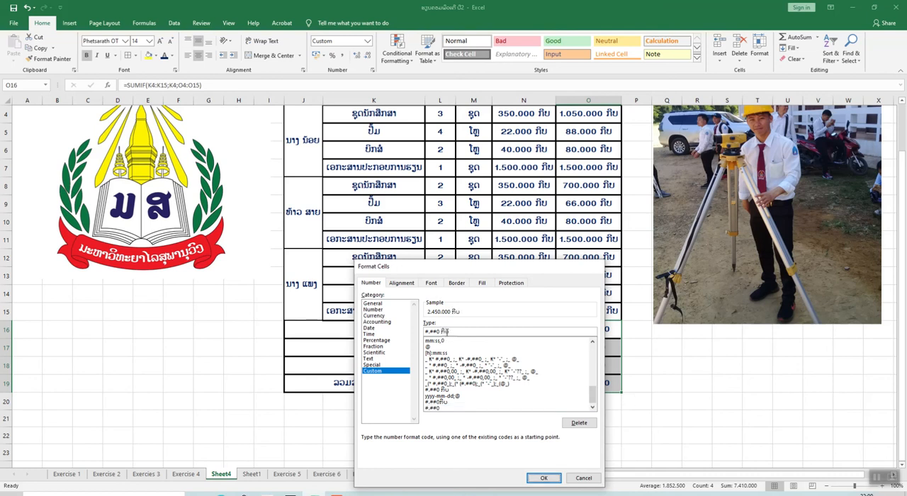
key("Return")
left_click(657, 415)
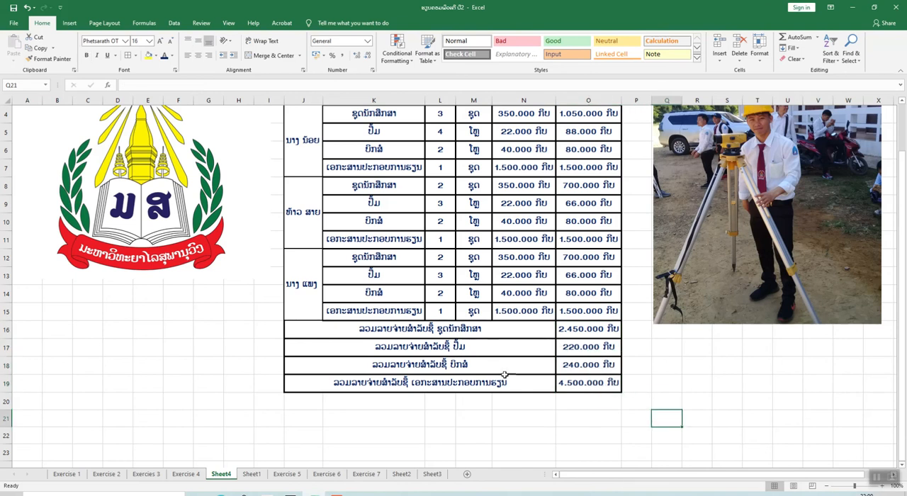
Review the whole student supplies expense table, from the title row to the per-item totals in rows 16 to 19
scroll(504, 375, "up", 2)
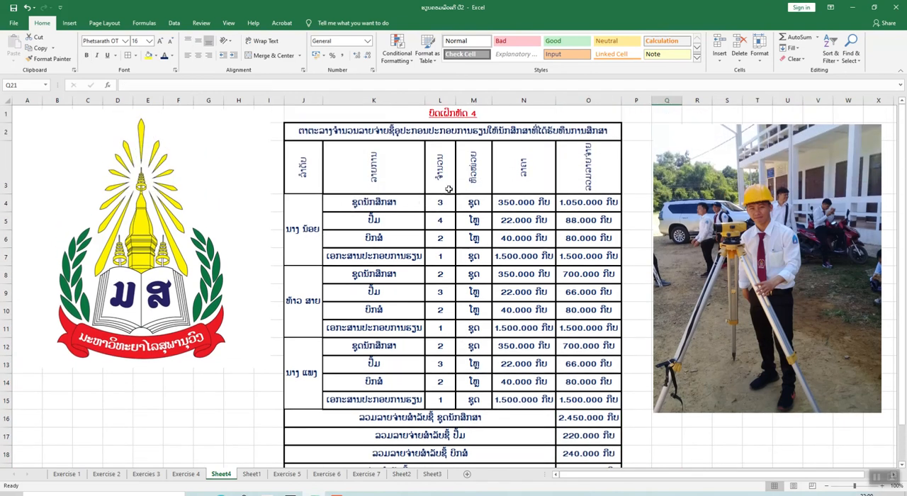
scroll(449, 189, "down", 1)
scroll(439, 198, "up", 1)
scroll(481, 284, "down", 2)
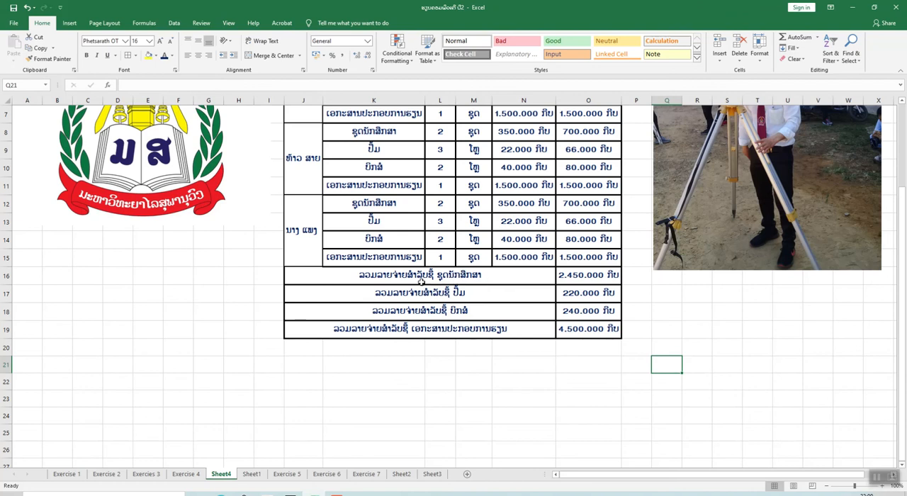
scroll(404, 234, "up", 1)
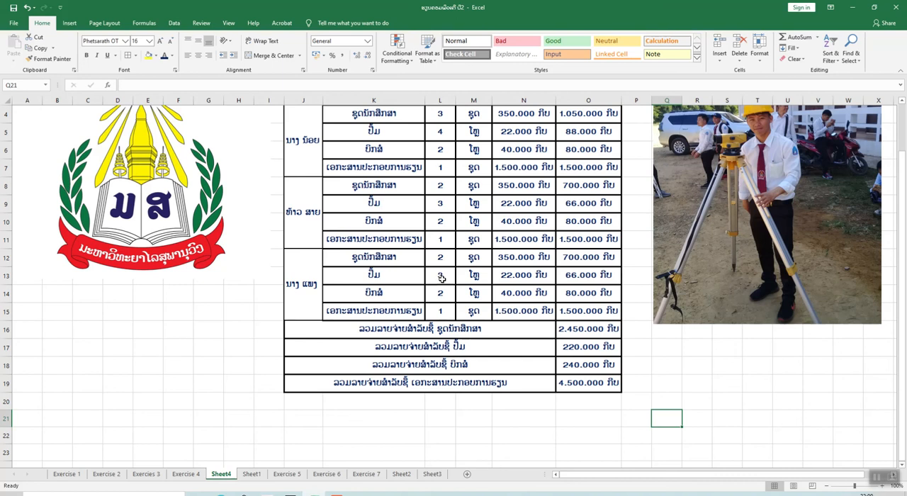
scroll(539, 284, "up", 1)
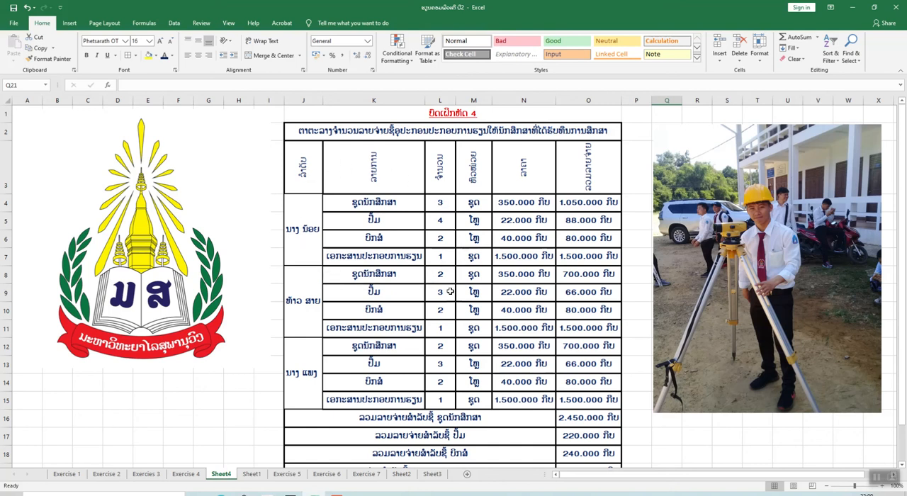
scroll(440, 285, "down", 1)
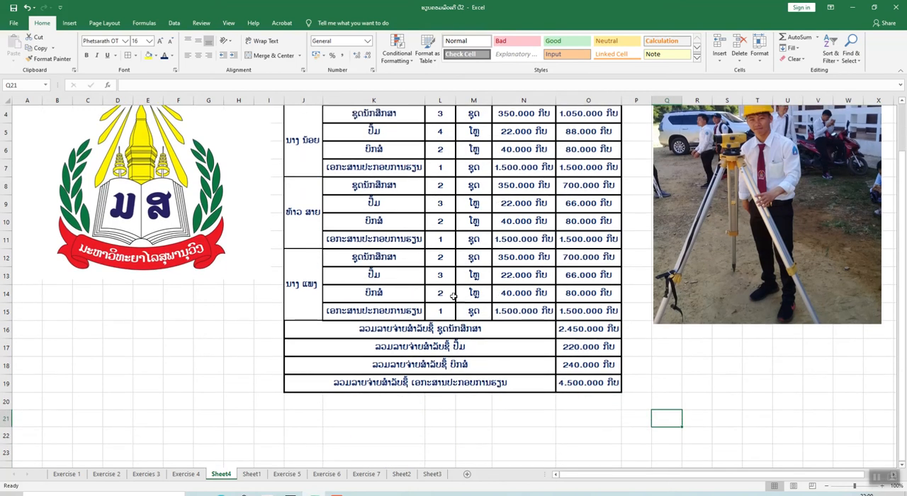
scroll(453, 296, "up", 1)
scroll(455, 295, "down", 1)
scroll(455, 295, "up", 1)
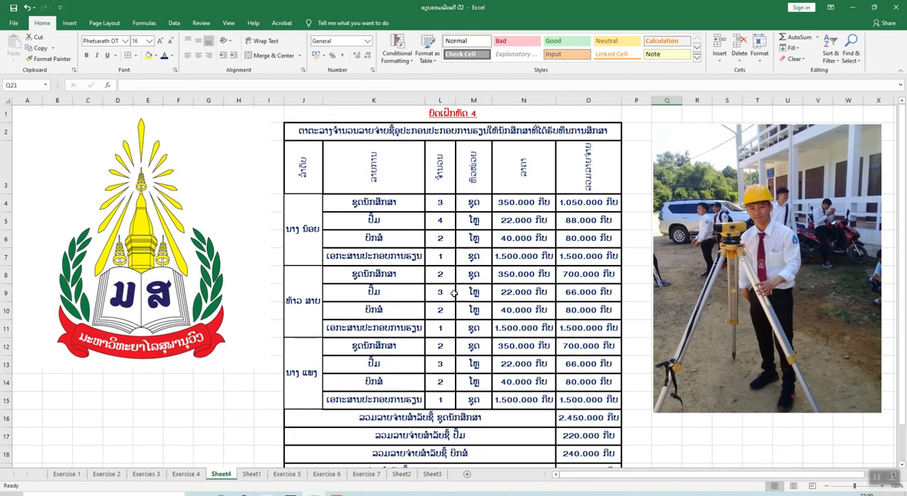
scroll(454, 292, "down", 1)
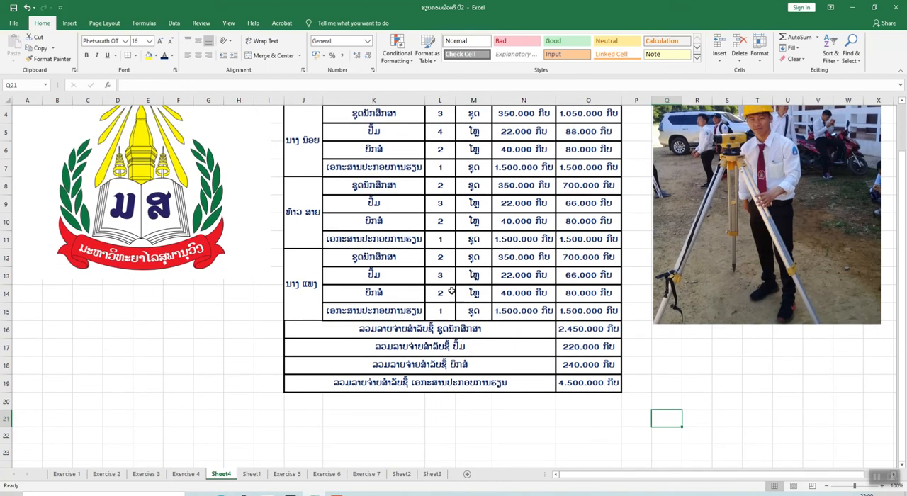
scroll(451, 291, "up", 1)
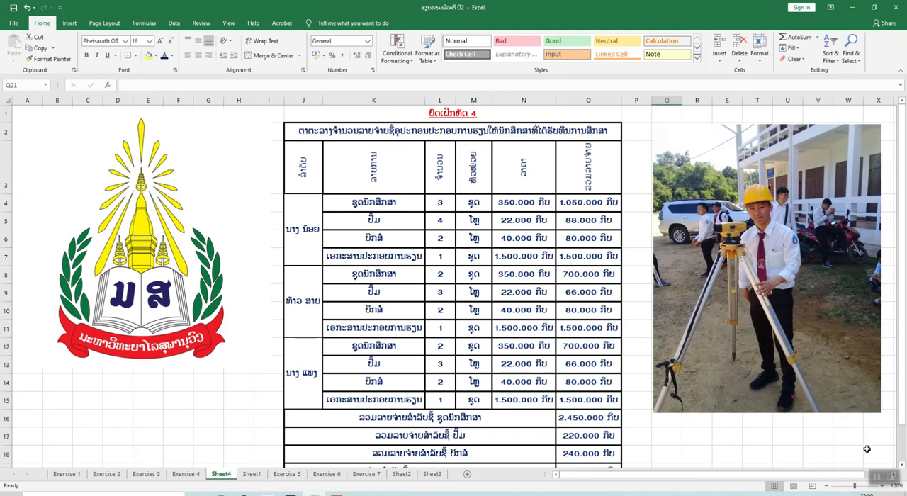